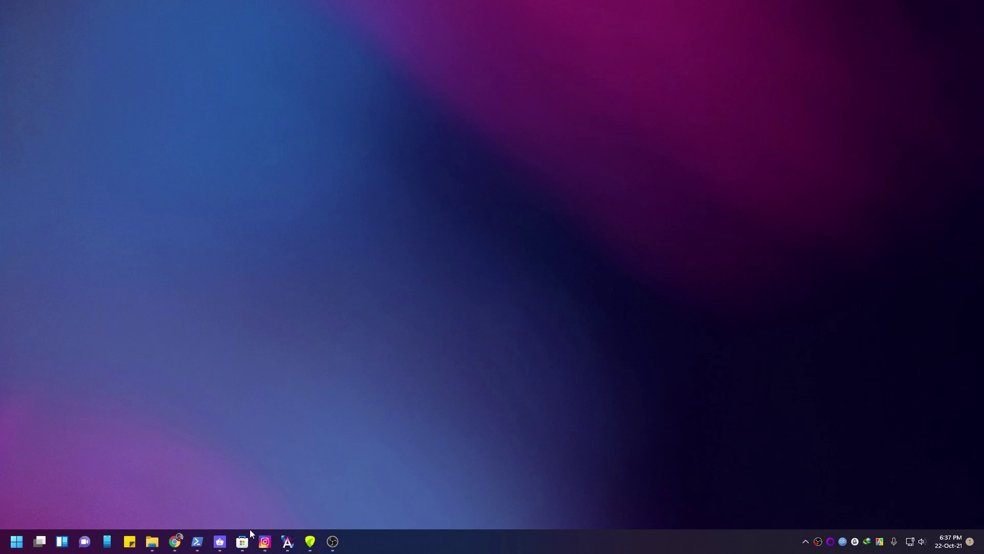
# - Switch to Microsoft Store and search it for "windows subsystem"
pyautogui.click(248, 537)
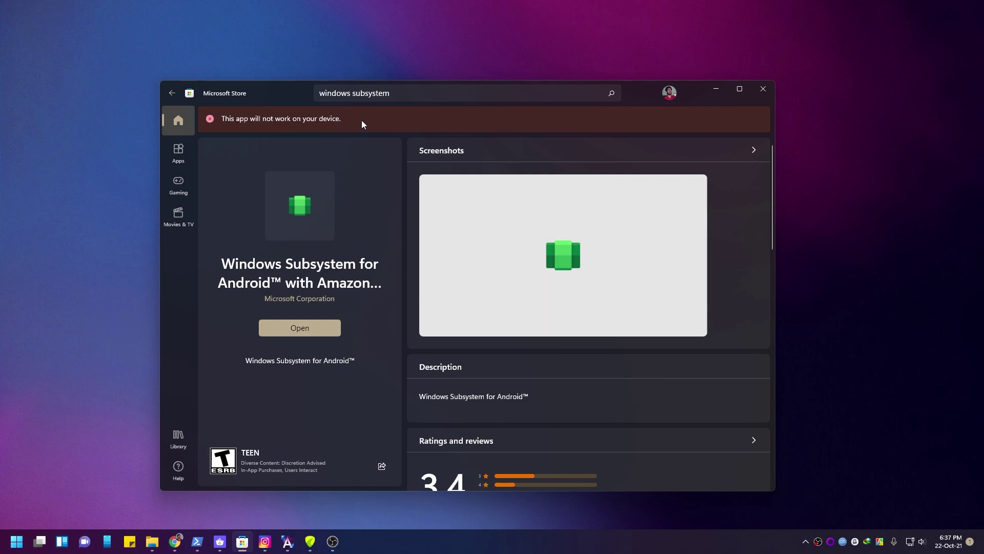
pyautogui.moveTo(299, 95); pyautogui.dragTo(299, 80)
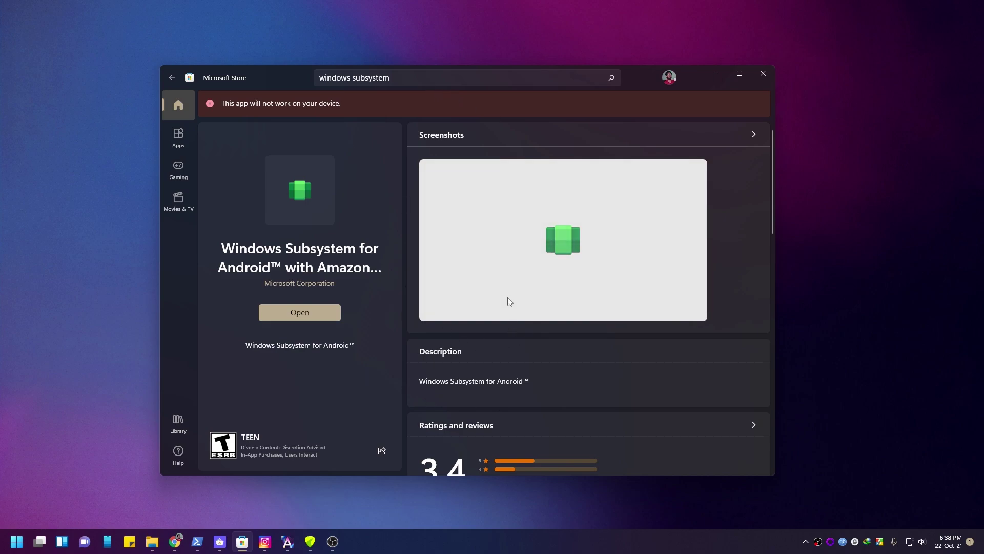
pyautogui.click(451, 78)
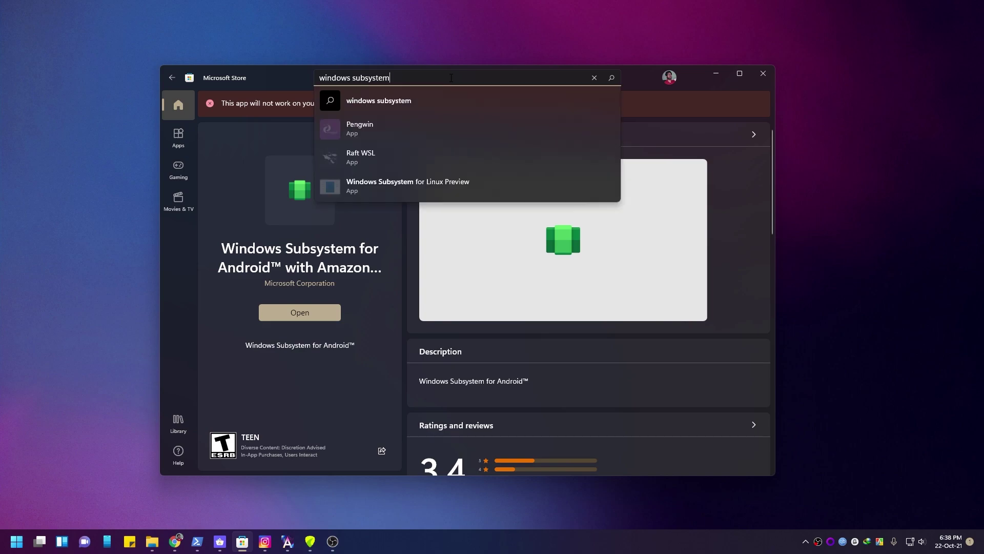
pyautogui.press('Return')
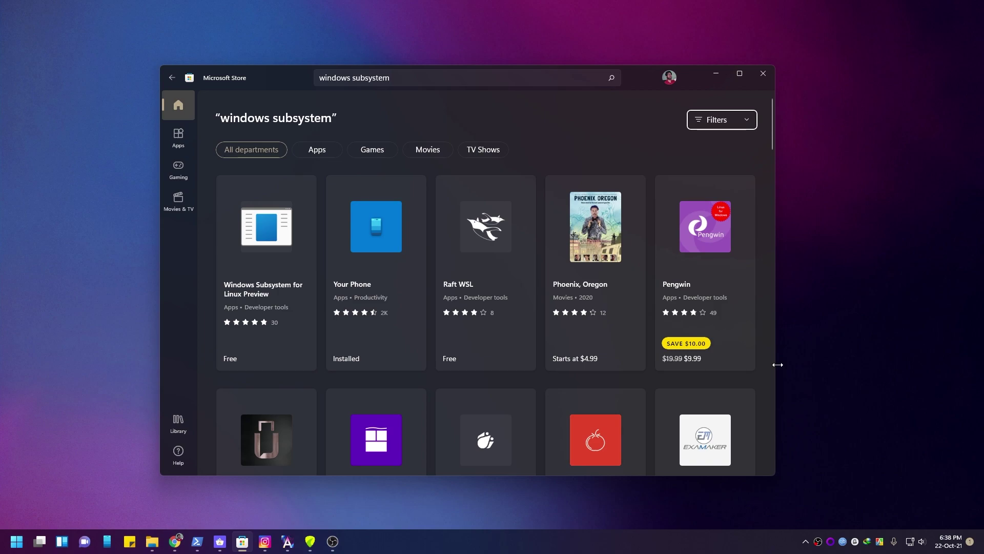
# - Return to the Windows Subsystem for Android store page, open the app's settings and launch its Files option
pyautogui.click(687, 339)
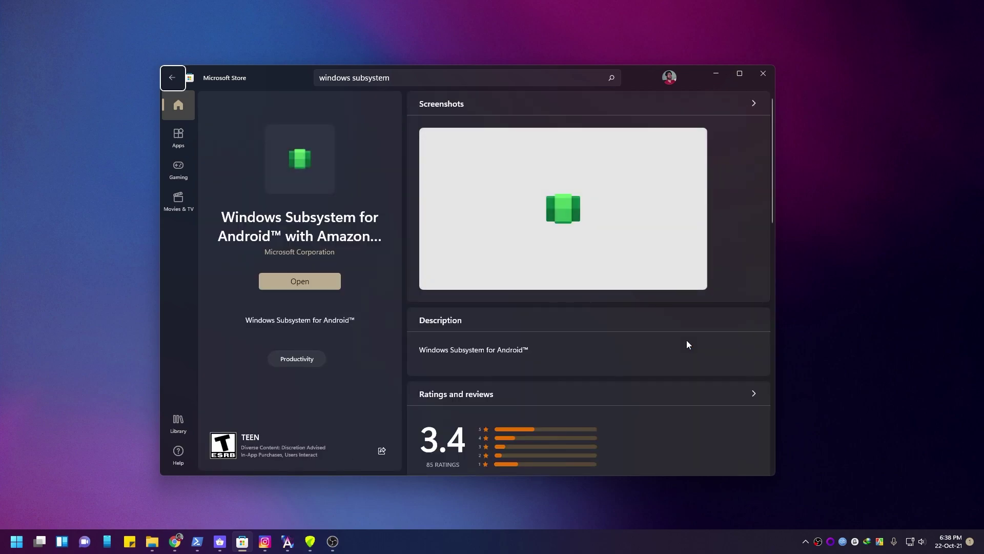
pyautogui.click(311, 284)
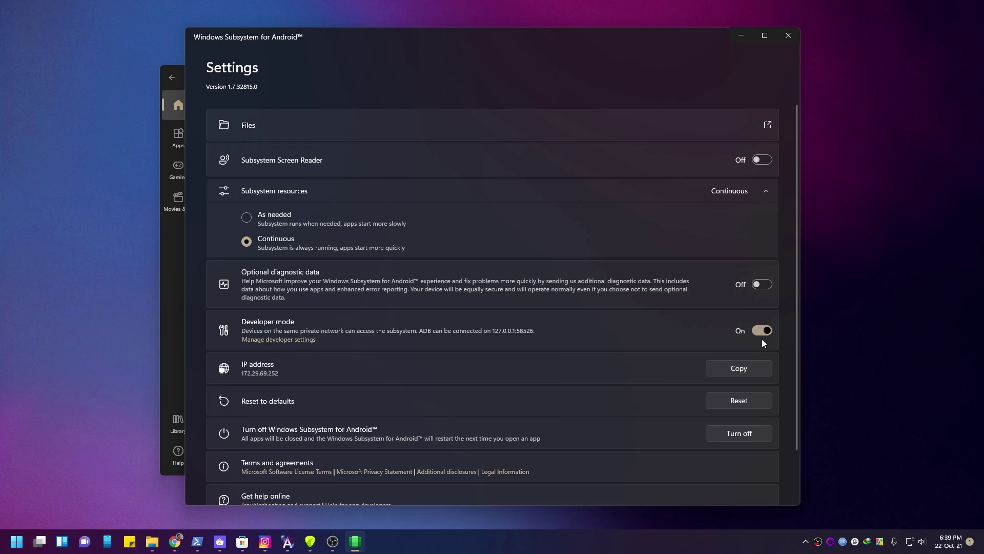
pyautogui.click(767, 126)
# - Look through the pinned apps in Start and open Amazon Appstore
pyautogui.click(16, 542)
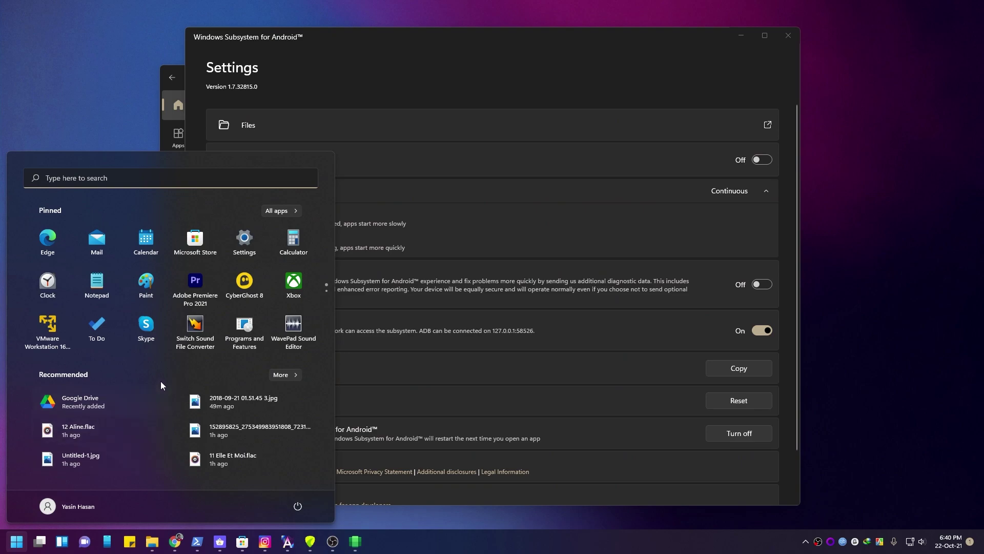
pyautogui.scroll(-1, 165, 328)
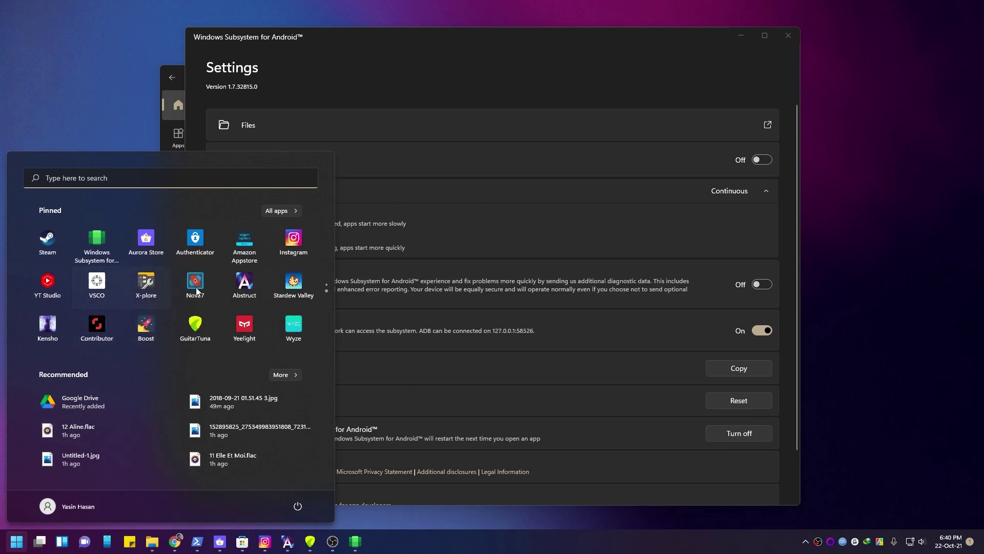
pyautogui.scroll(1, 182, 288)
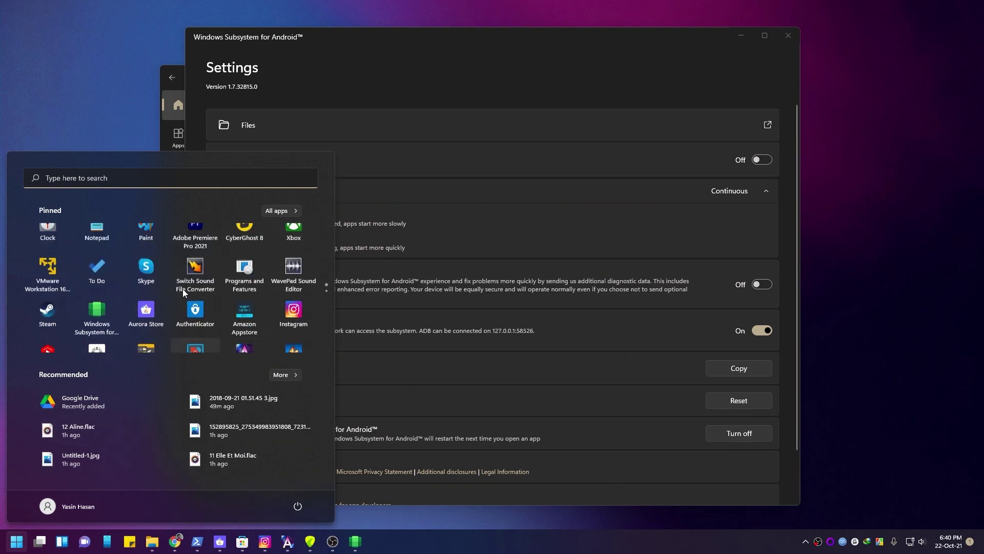
pyautogui.scroll(-1, 183, 288)
pyautogui.click(245, 239)
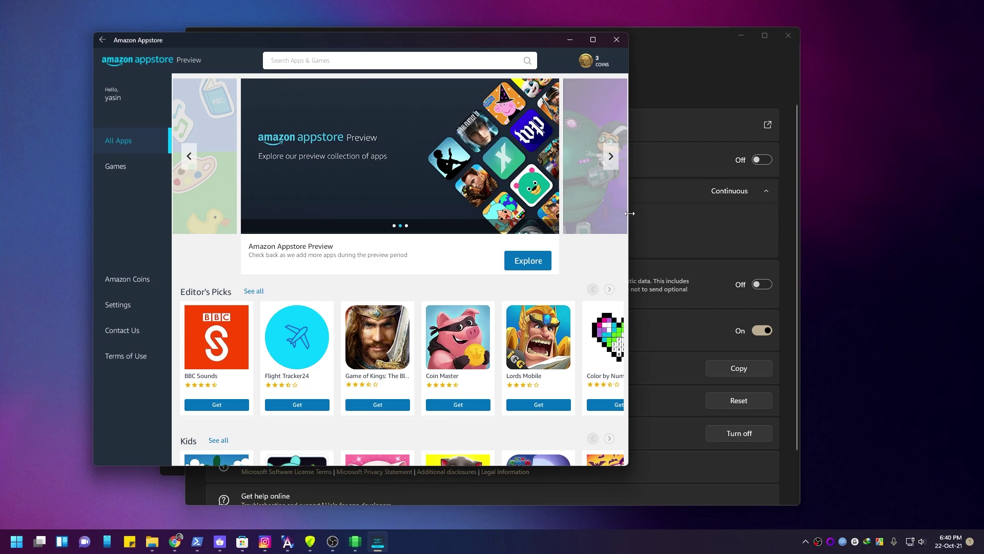
# - Check the Amazon Appstore product page in Chrome, and return to the Amazon Appstore window and reposition it
pyautogui.click(175, 541)
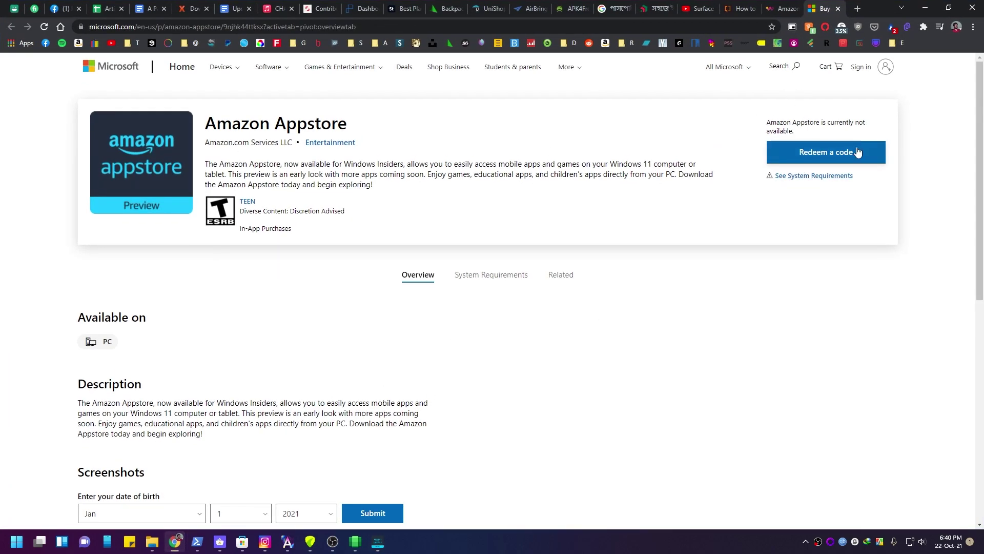
pyautogui.click(925, 7)
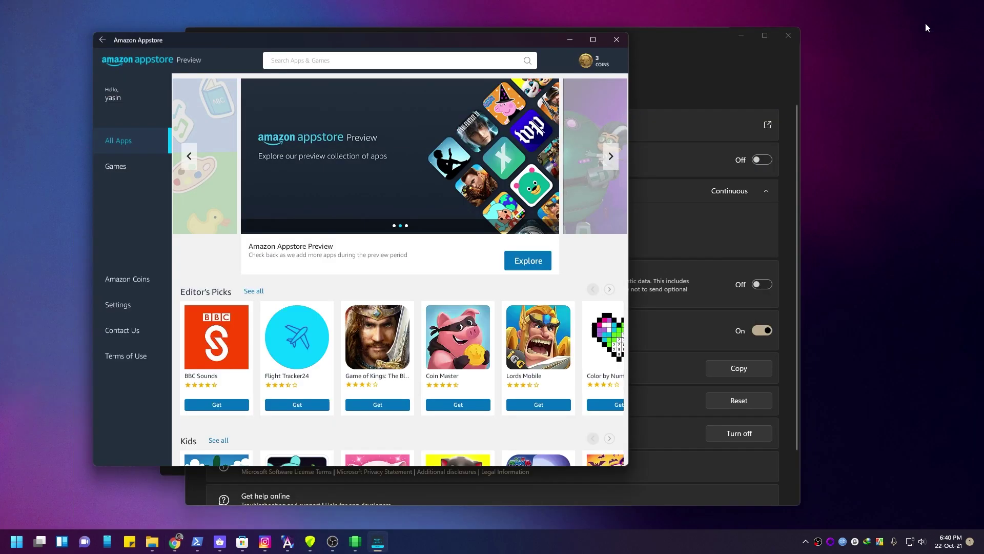
pyautogui.moveTo(318, 38); pyautogui.dragTo(327, 67)
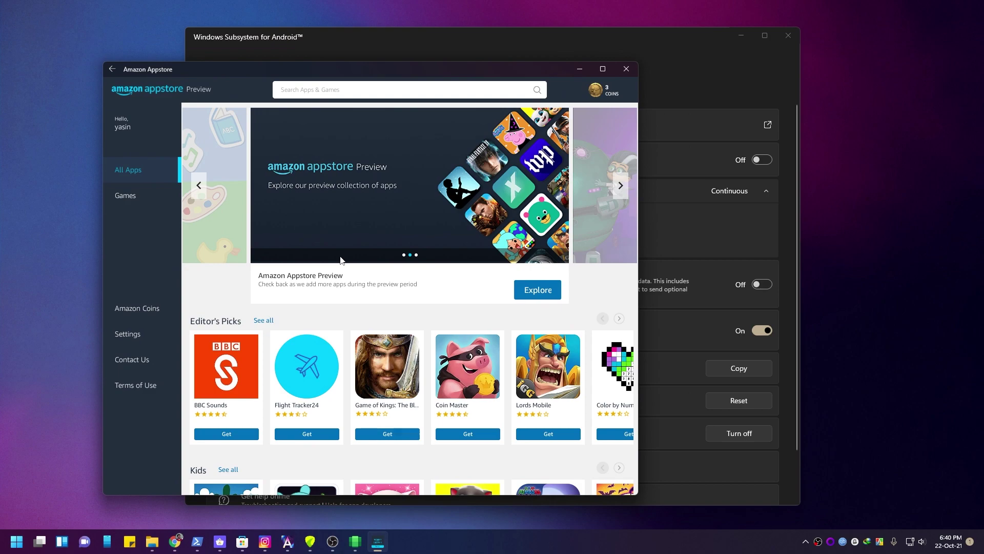
# - Search the Amazon Appstore for instagram and for tiktok using the recent searches
pyautogui.scroll(-1, 340, 260)
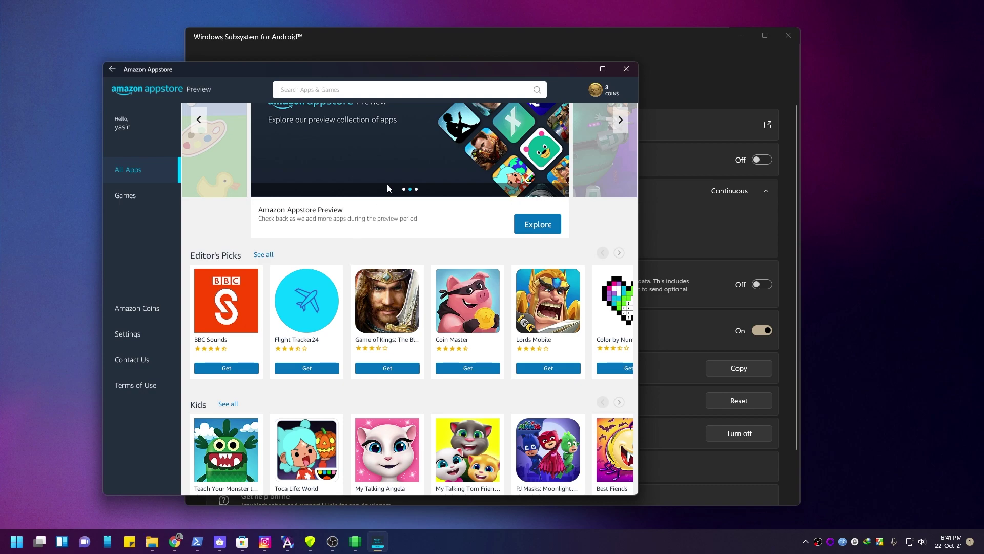
pyautogui.click(431, 92)
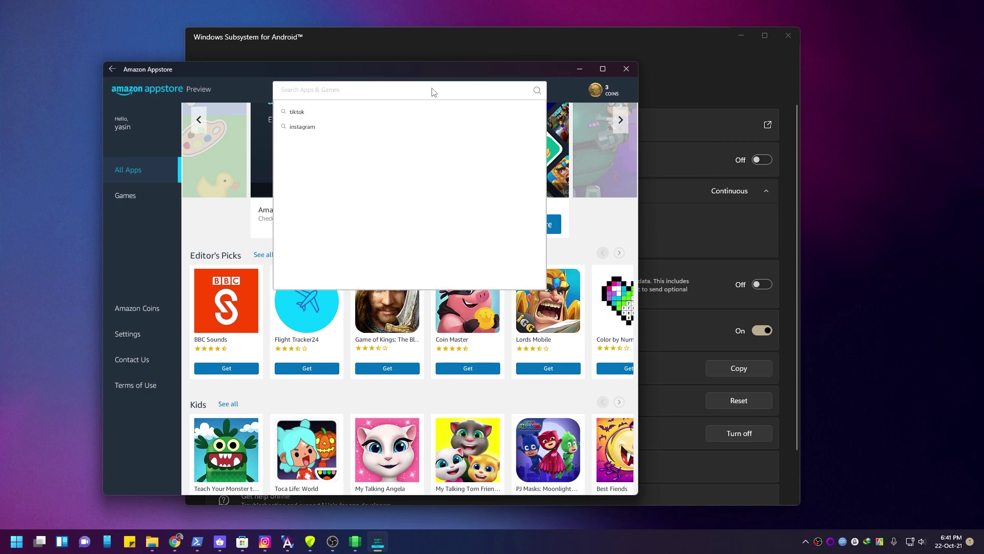
pyautogui.click(309, 129)
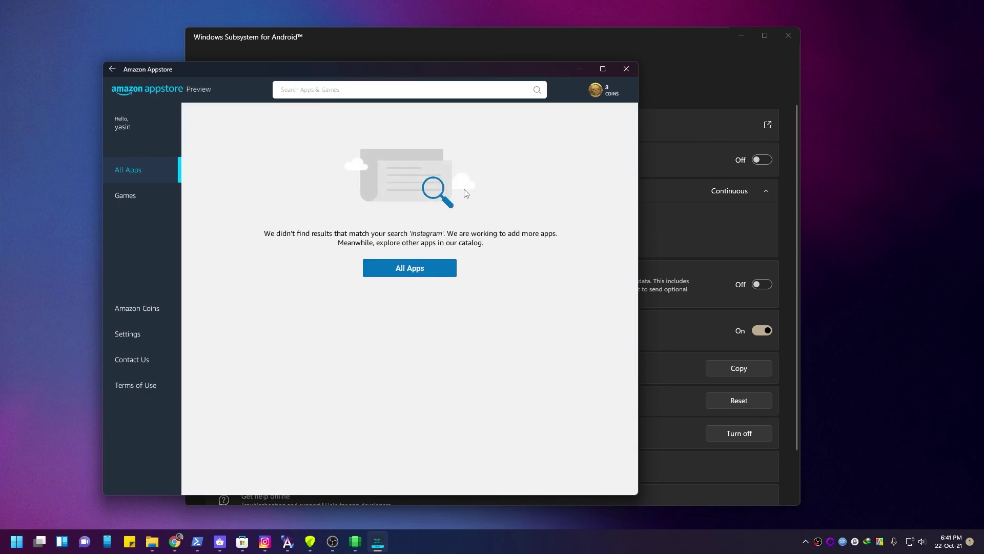
pyautogui.click(412, 89)
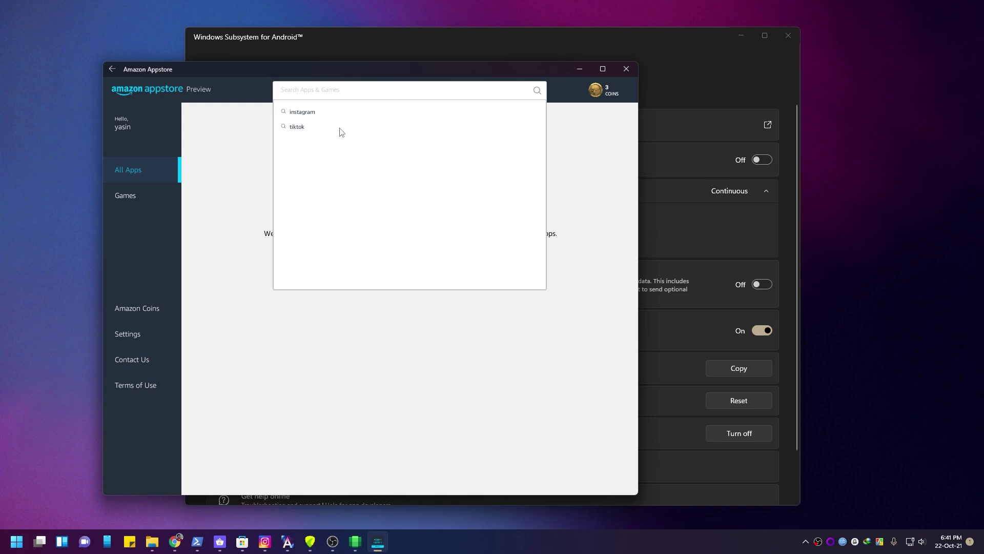
pyautogui.click(301, 128)
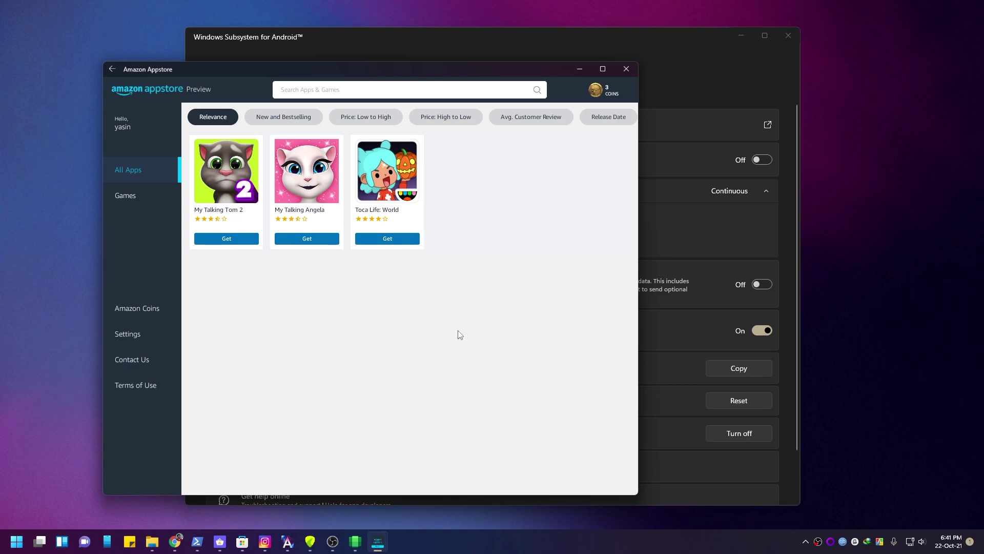
# - Return to the All Apps page and browse the Editor's Picks, Kids and All Apps & Games sections
pyautogui.click(136, 174)
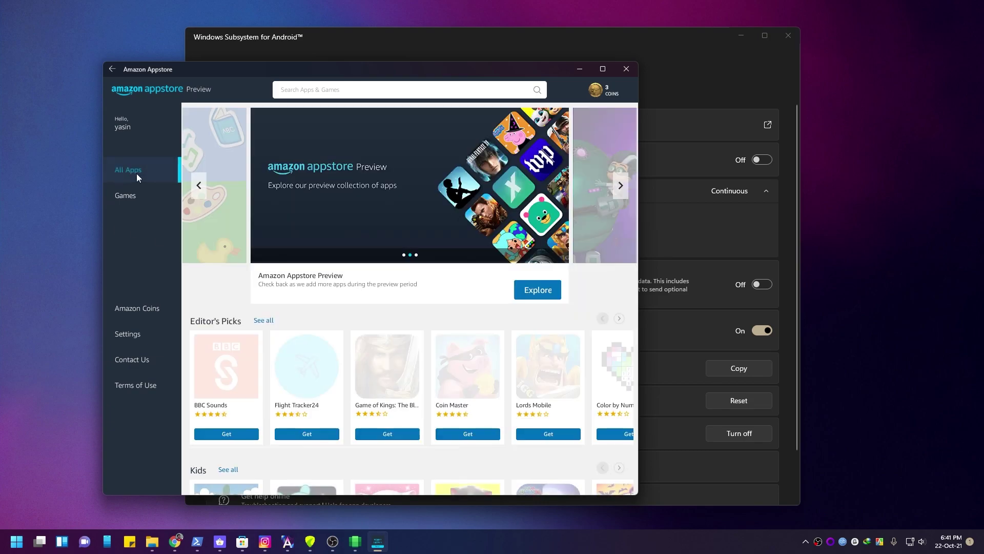
pyautogui.scroll(-2, 472, 410)
pyautogui.scroll(-3, 472, 409)
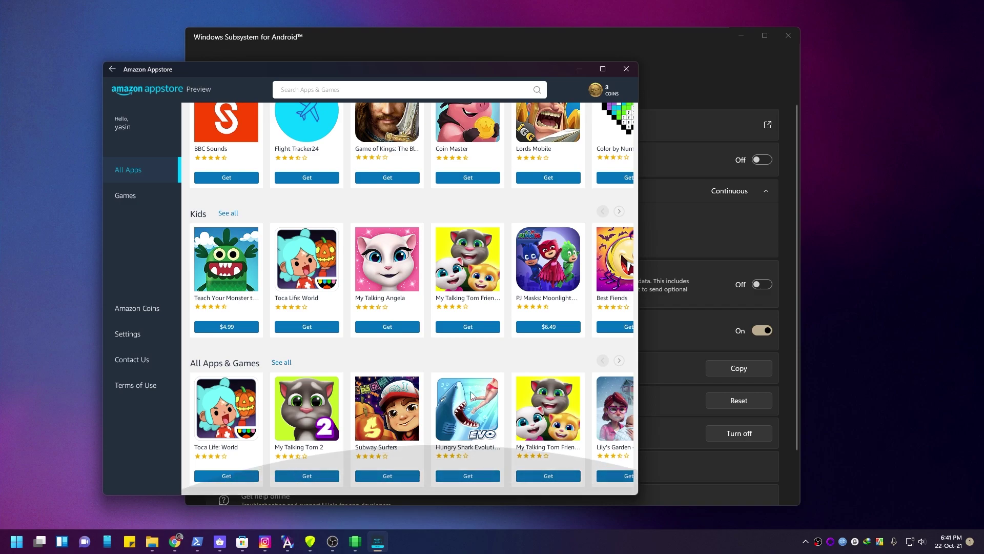
pyautogui.scroll(2, 472, 405)
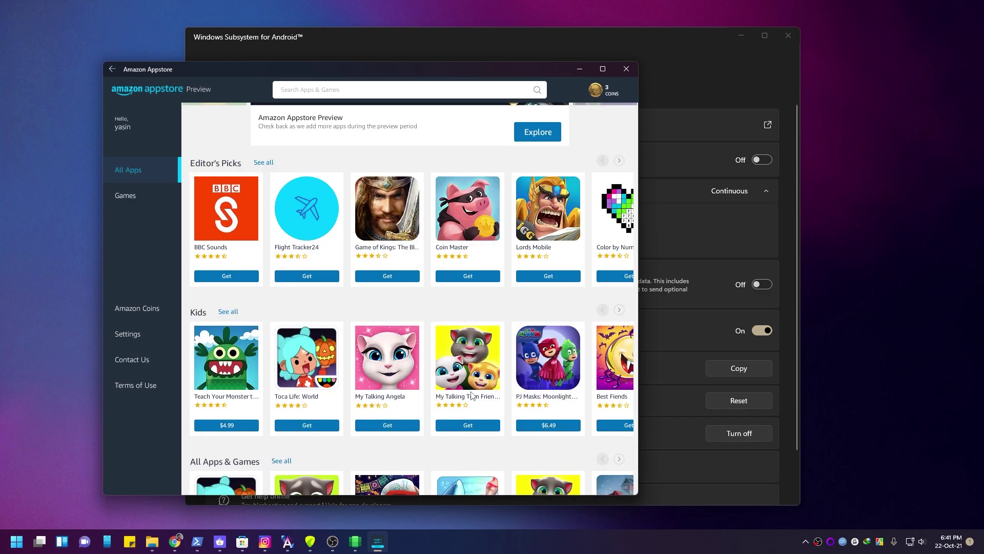
pyautogui.scroll(1, 472, 383)
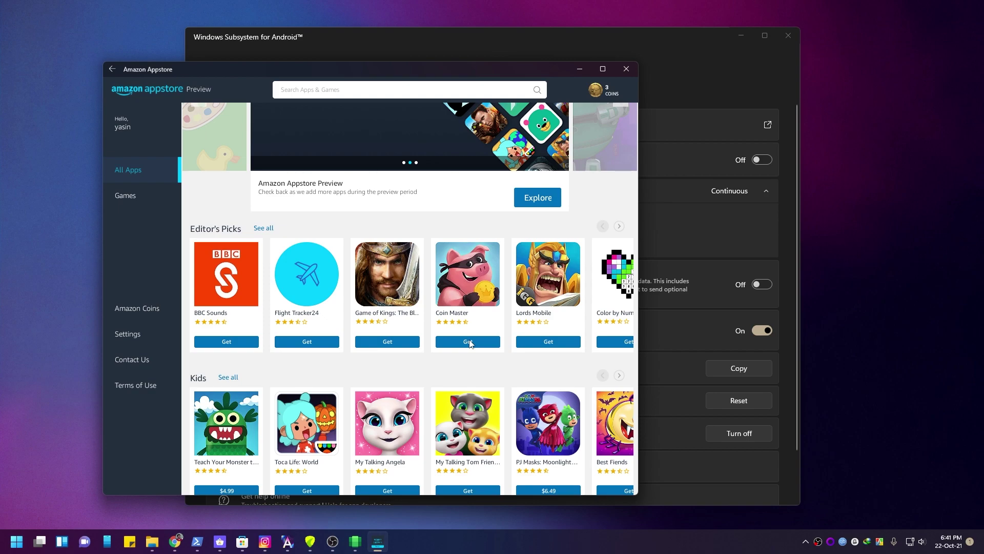
# - Minimize the Amazon Appstore, Windows Subsystem for Android settings and Microsoft Store windows
pyautogui.click(587, 68)
pyautogui.click(747, 36)
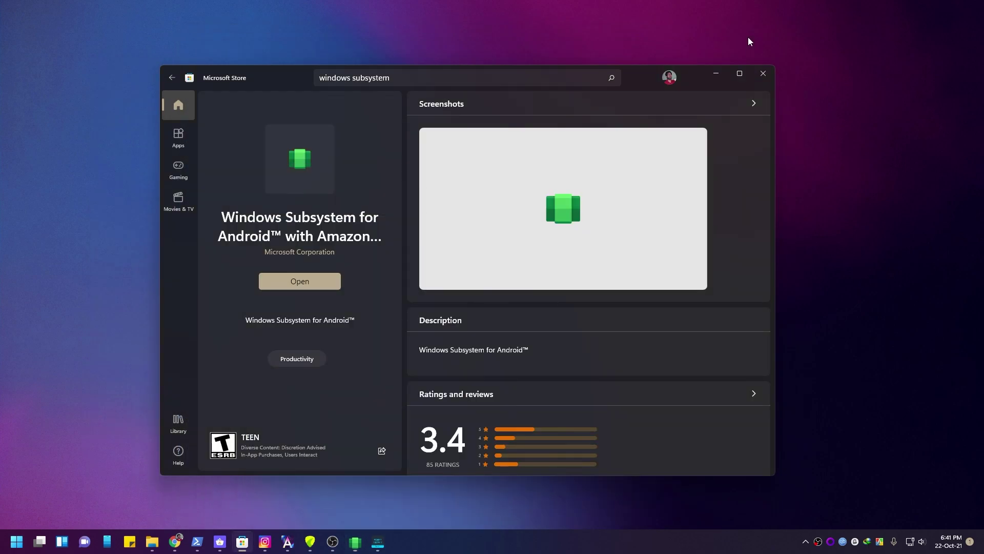
pyautogui.click(713, 71)
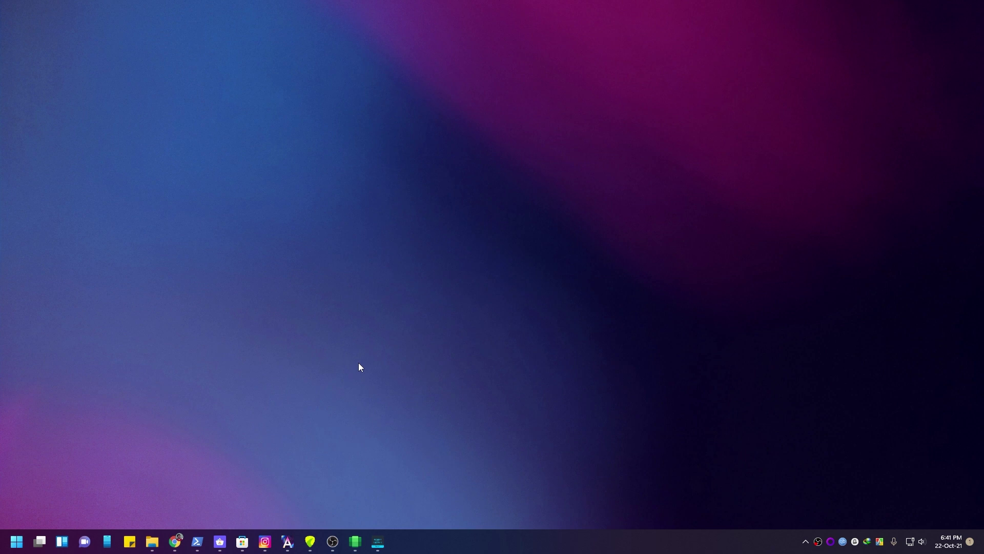
# - Switch to the Instagram app and look through the profile's photo grid
pyautogui.click(265, 542)
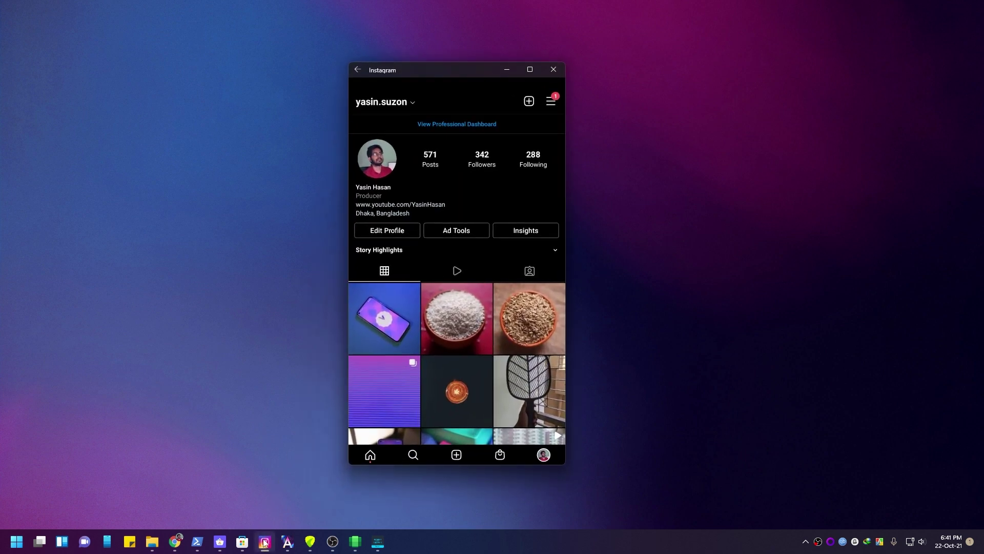
pyautogui.scroll(-5, 481, 334)
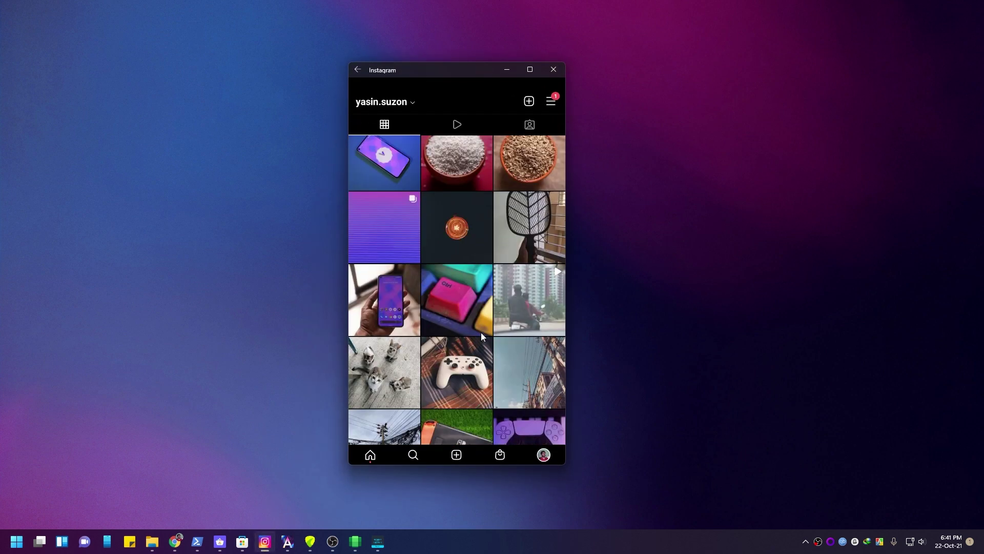
pyautogui.click(481, 332)
pyautogui.scroll(10, 480, 332)
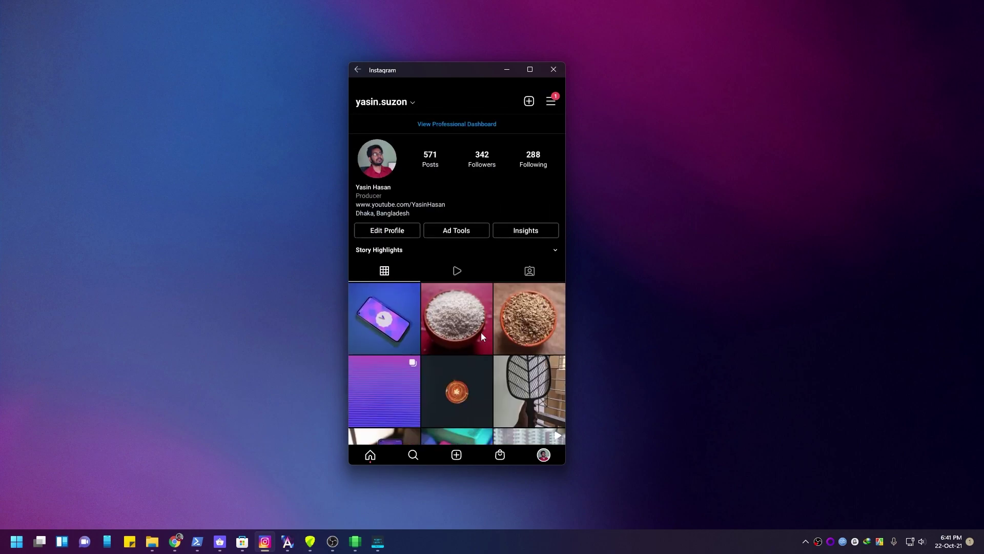
# - View the profile's phone photo post and the post of the bowl of white grains
pyautogui.click(385, 328)
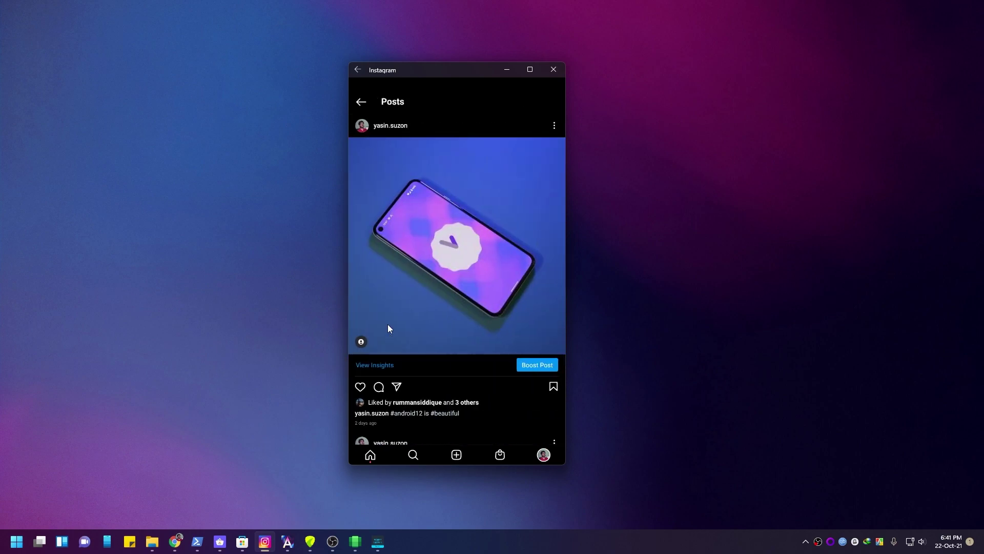
pyautogui.click(361, 103)
pyautogui.click(456, 297)
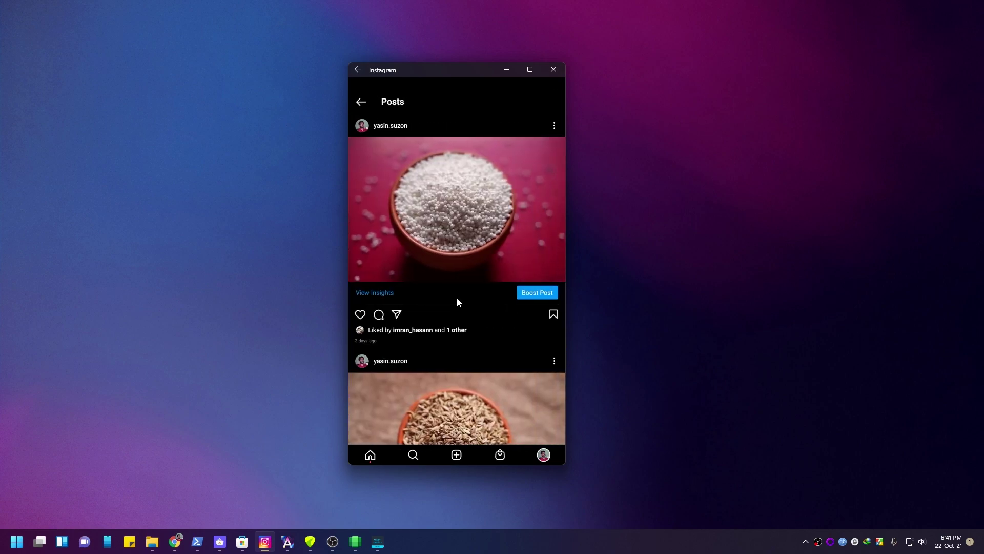
pyautogui.scroll(4, 456, 297)
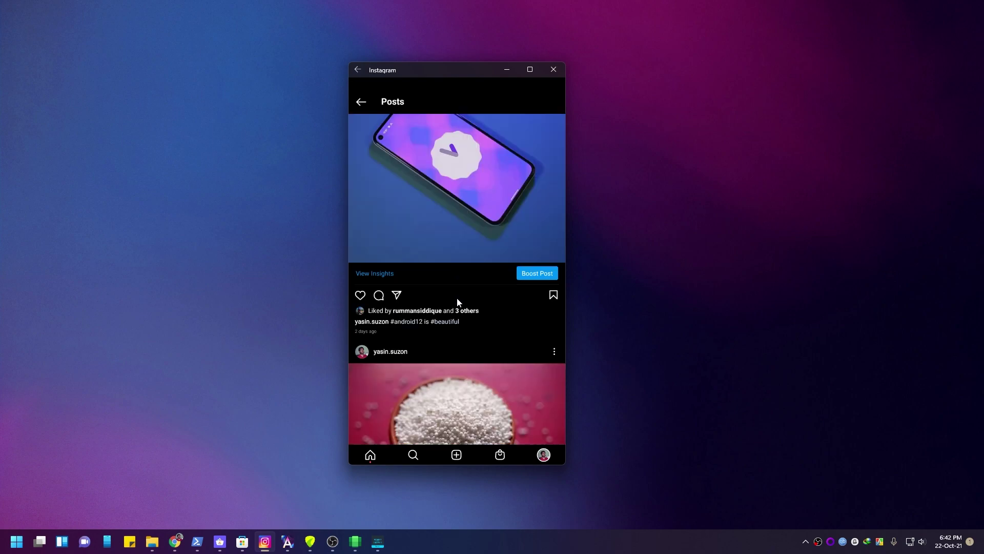
pyautogui.scroll(1, 457, 299)
pyautogui.scroll(-3, 457, 300)
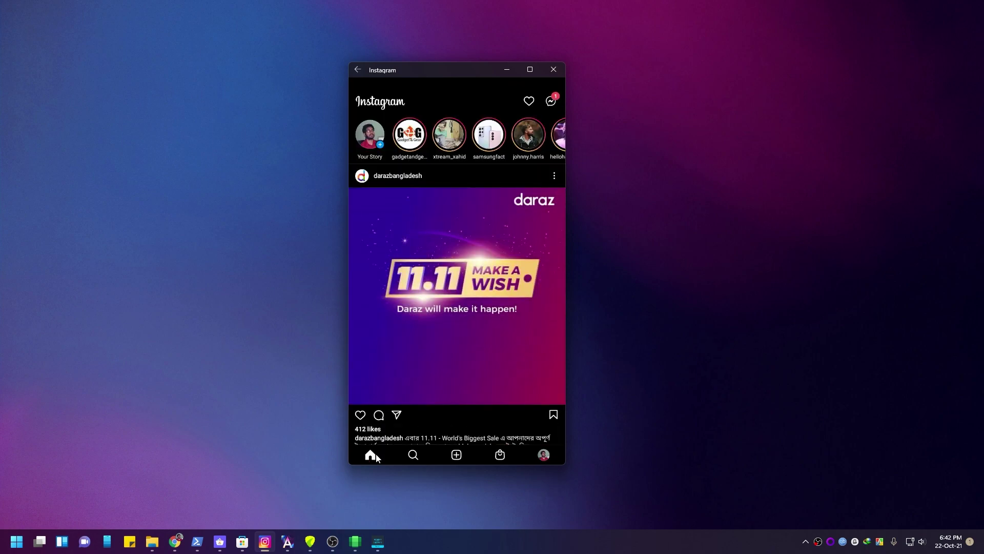
# - View Instagram's Shop page and return to the profile's posts
pyautogui.click(507, 454)
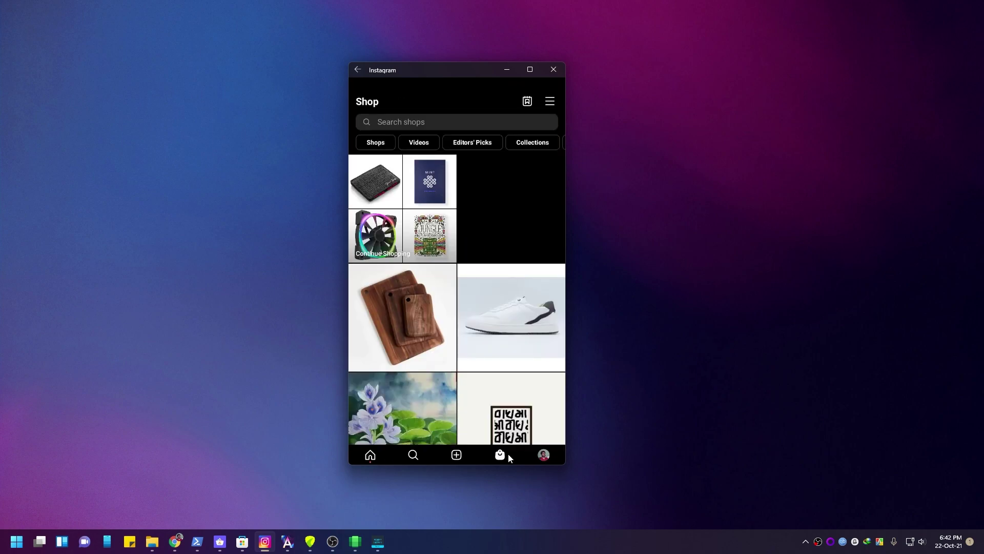
pyautogui.click(537, 456)
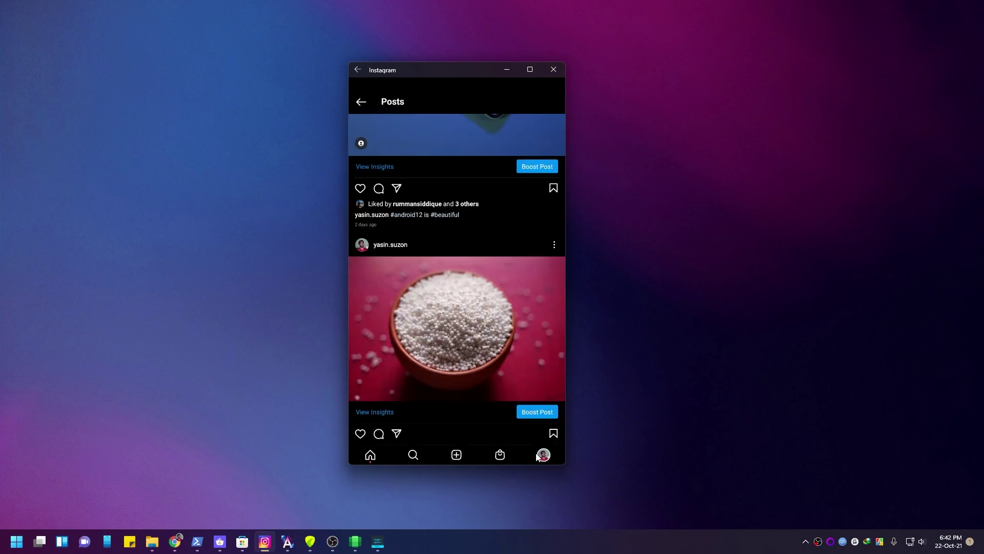
# - Bring up the GuitarTuna and Abstruct apps alongside Instagram
pyautogui.click(312, 543)
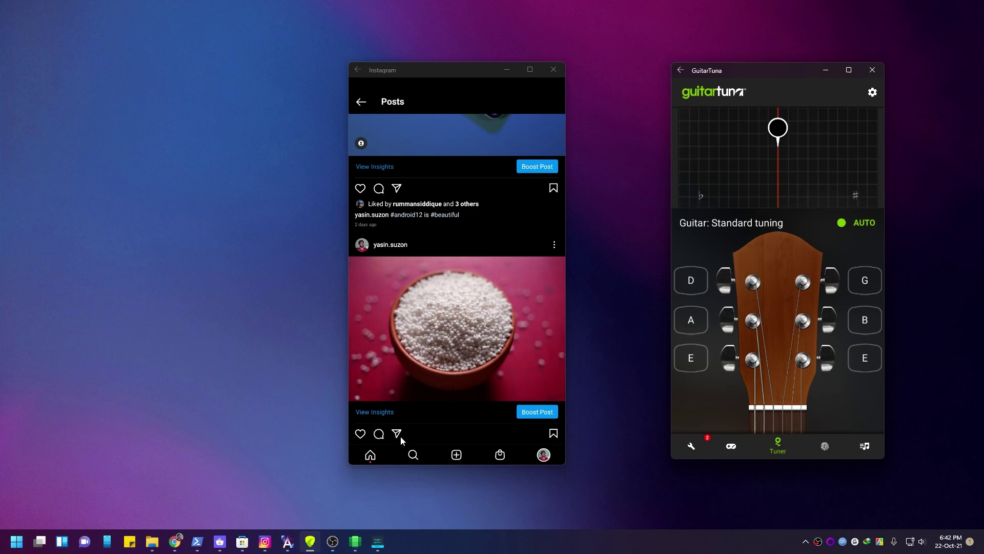
pyautogui.click(288, 541)
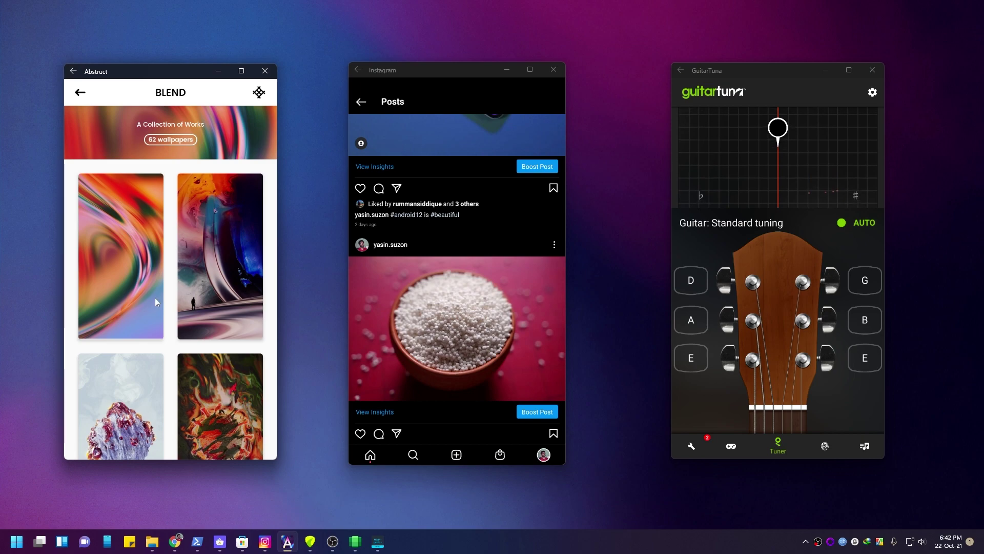
# - Browse more of the Blend wallpapers in Abstruct, and minimise the Instagram, GuitarTuna and Abstruct windows
pyautogui.scroll(-2, 176, 337)
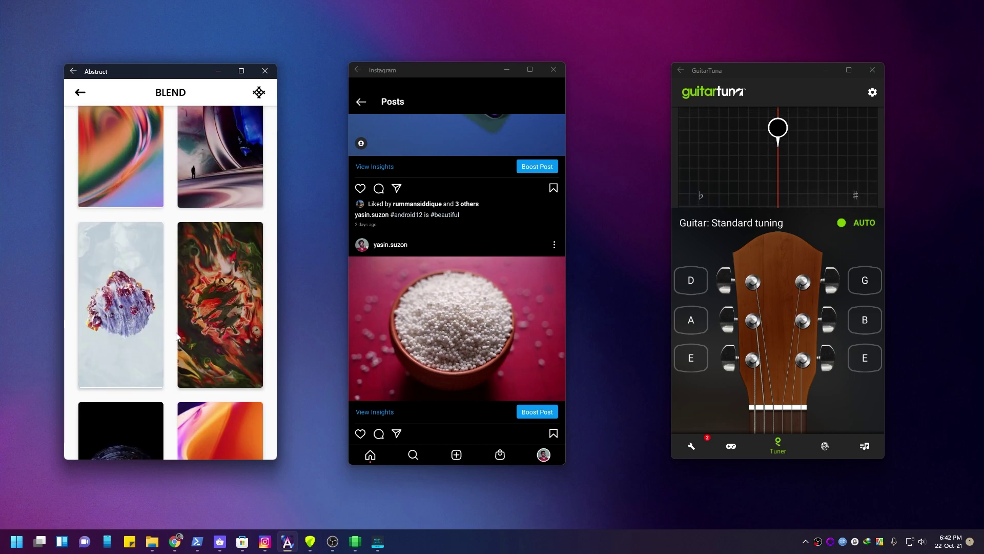
pyautogui.moveTo(446, 73); pyautogui.dragTo(457, 70)
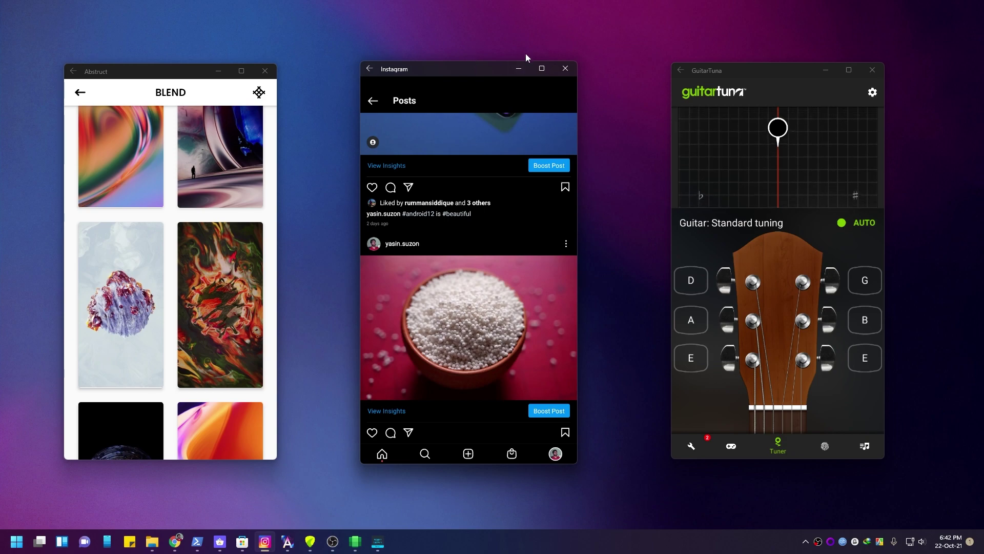
pyautogui.click(517, 68)
pyautogui.click(821, 70)
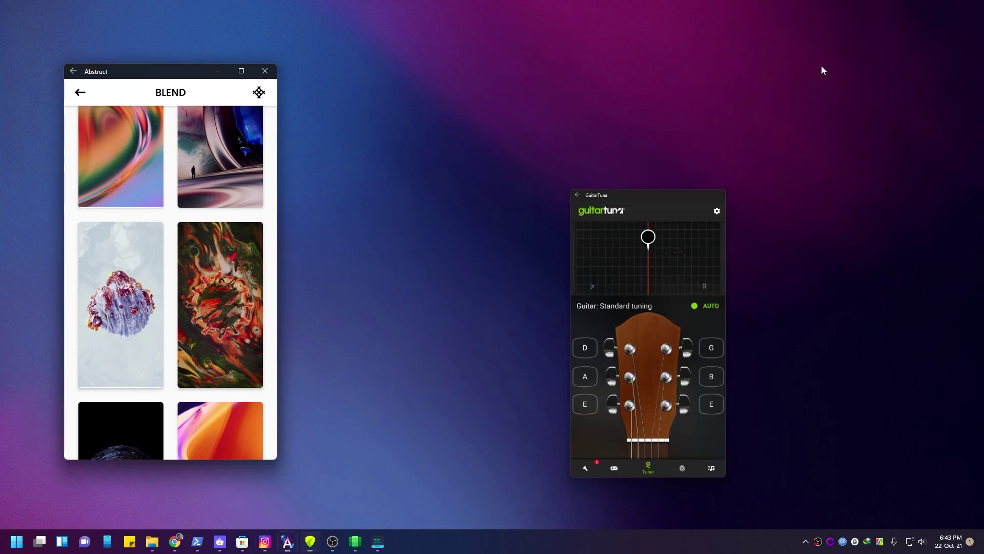
pyautogui.click(219, 71)
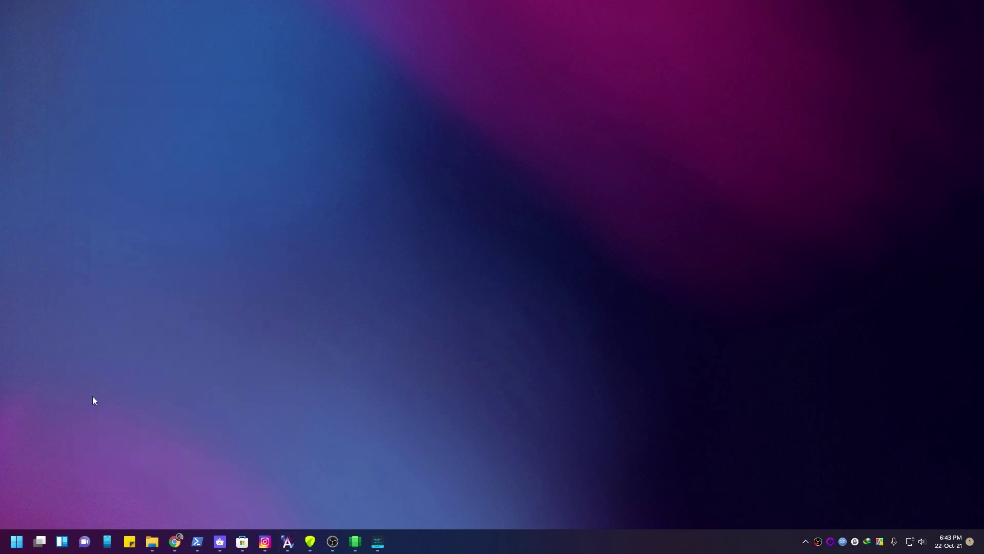
# - Switch to Aurora Store, view Instagram's app page and return to the app recommendations
pyautogui.click(218, 542)
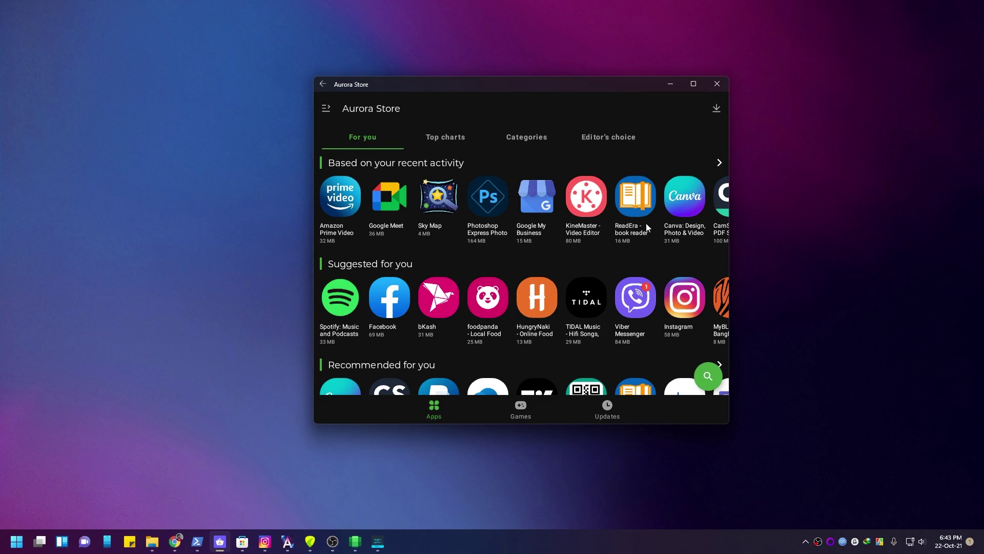
pyautogui.moveTo(512, 88); pyautogui.dragTo(464, 89)
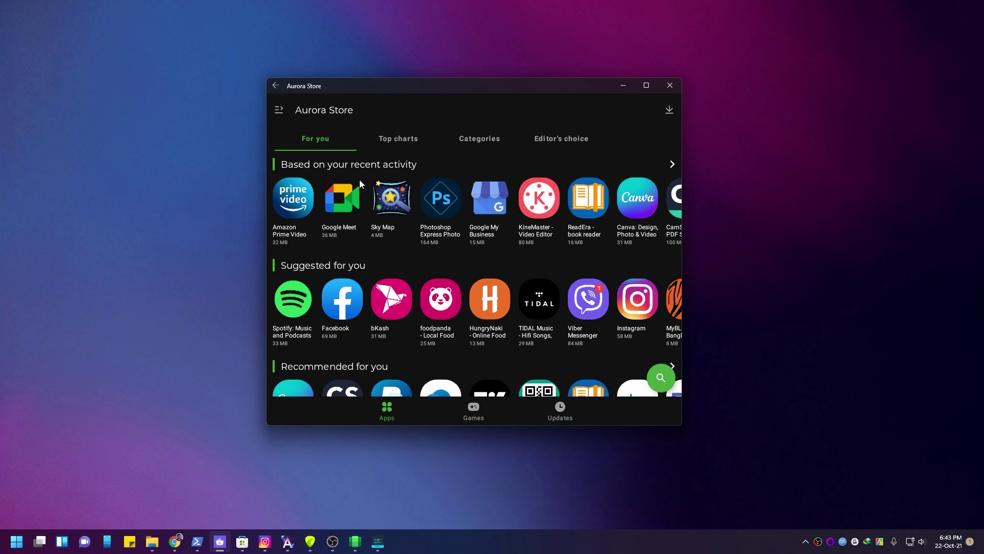
pyautogui.click(659, 378)
pyautogui.click(280, 106)
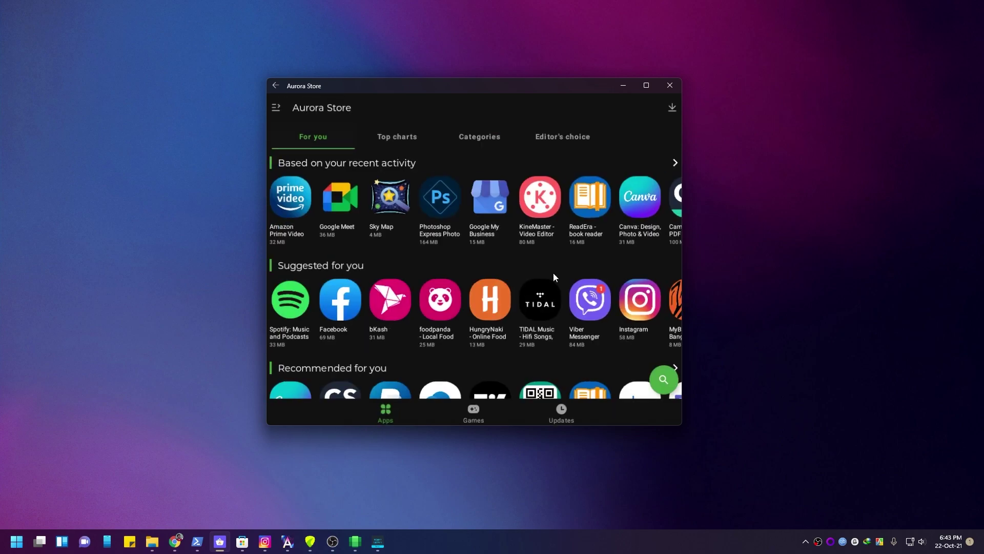
pyautogui.click(631, 300)
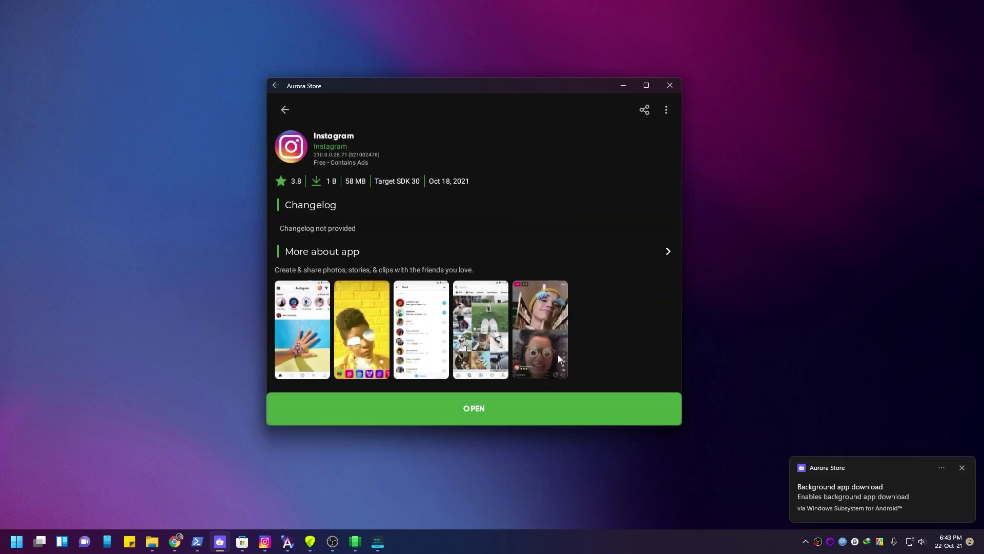
pyautogui.click(289, 110)
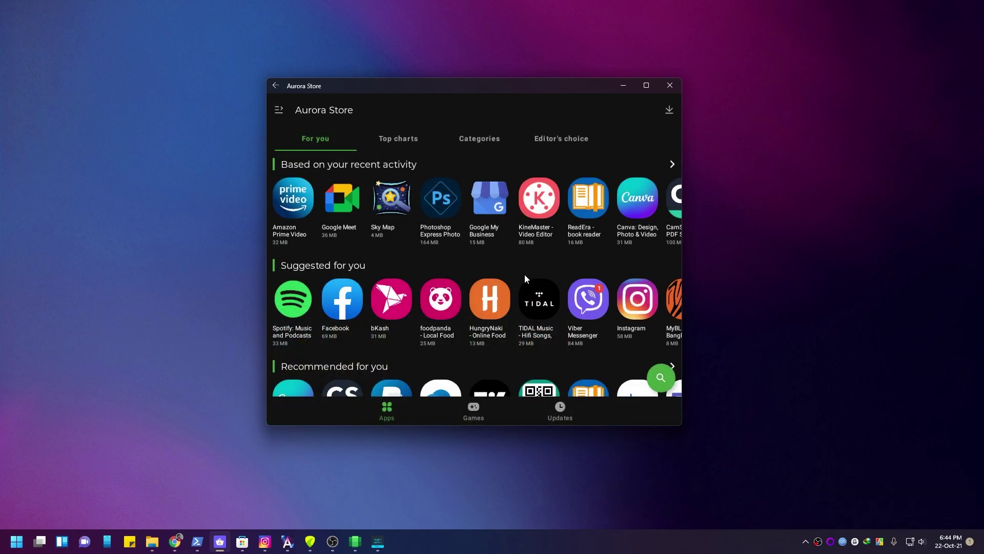
# - Look through the Top charts, Categories and Editor's choice listings for apps in Aurora Store
pyautogui.click(393, 143)
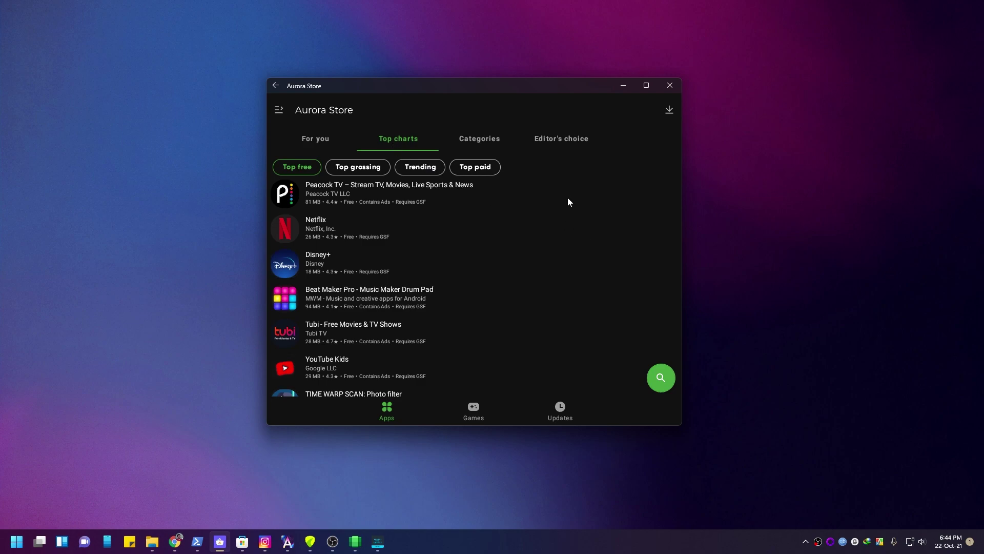
pyautogui.click(487, 145)
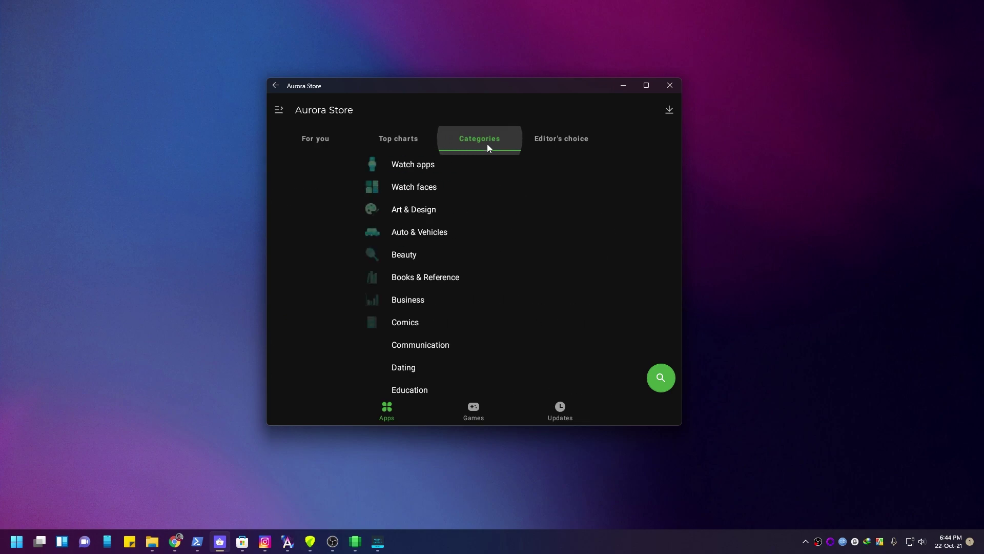
pyautogui.click(561, 141)
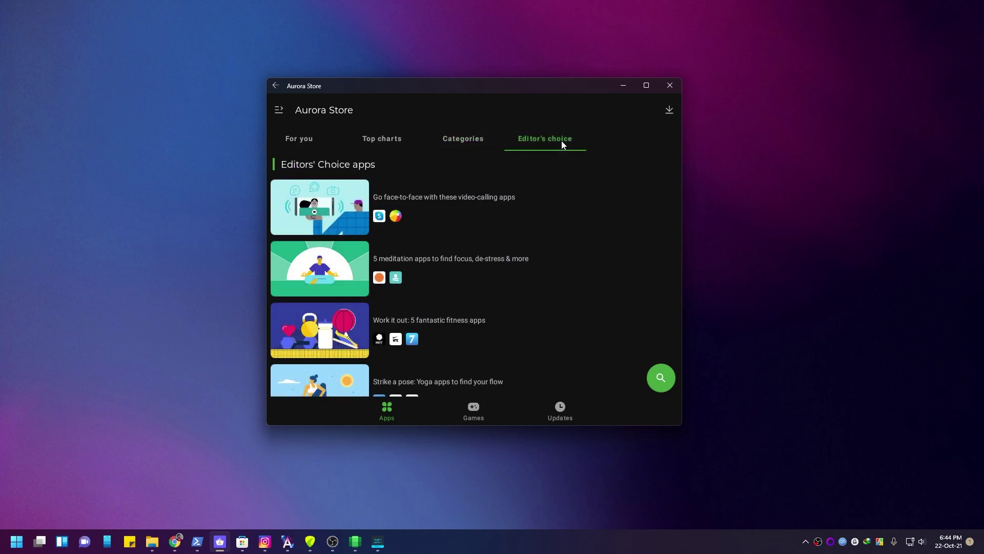
# - View the Dark Echo page in the Games section and browse the recommended game lists
pyautogui.click(476, 416)
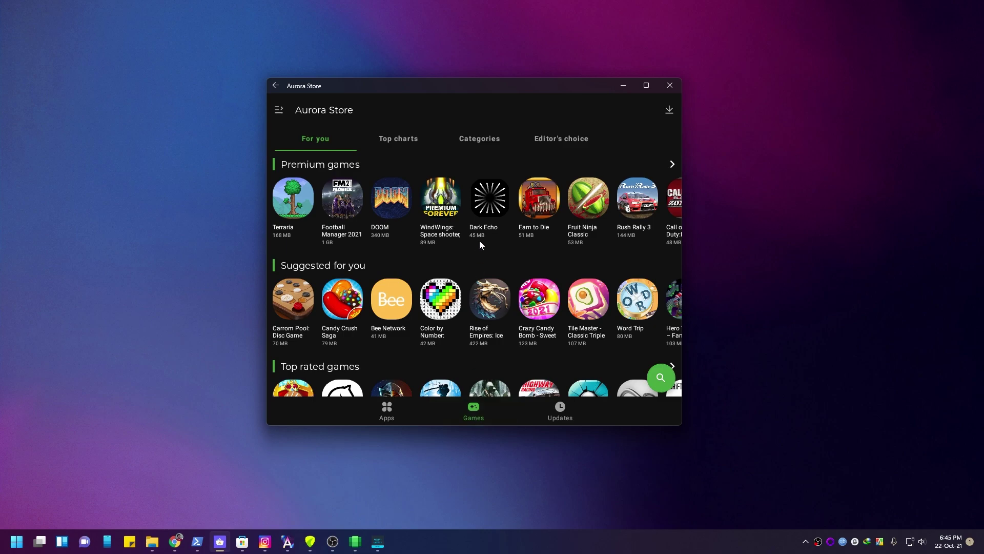
pyautogui.click(479, 205)
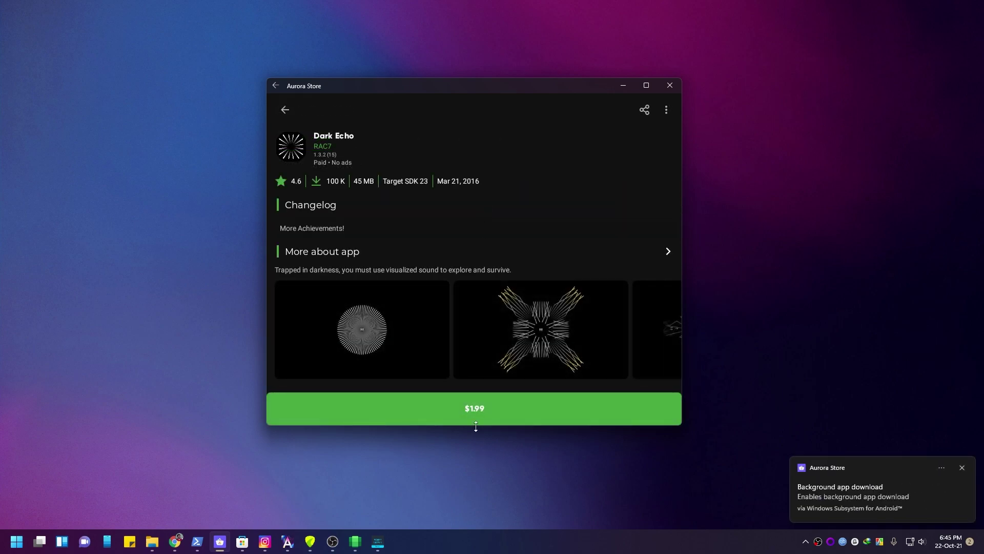
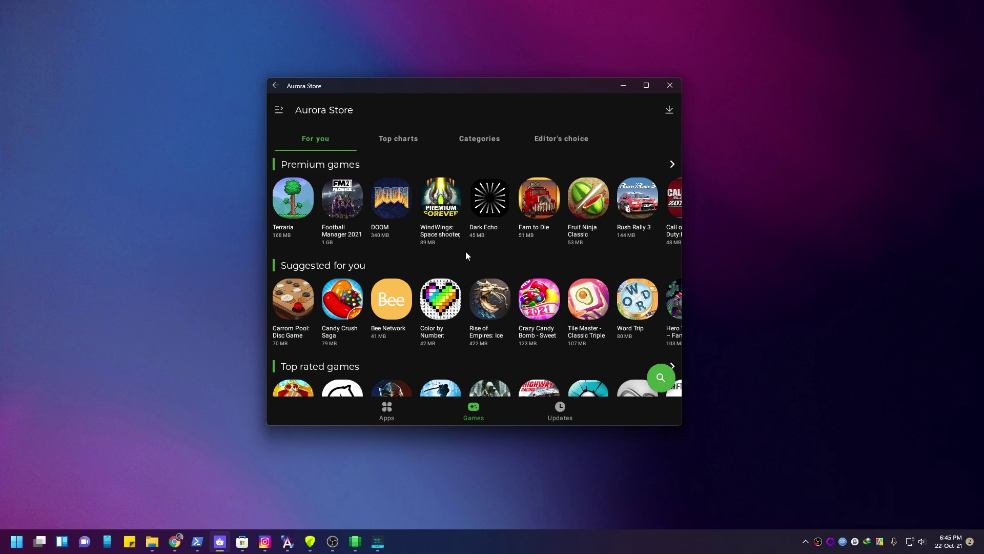
pyautogui.scroll(-2, 468, 256)
pyautogui.scroll(-1, 466, 255)
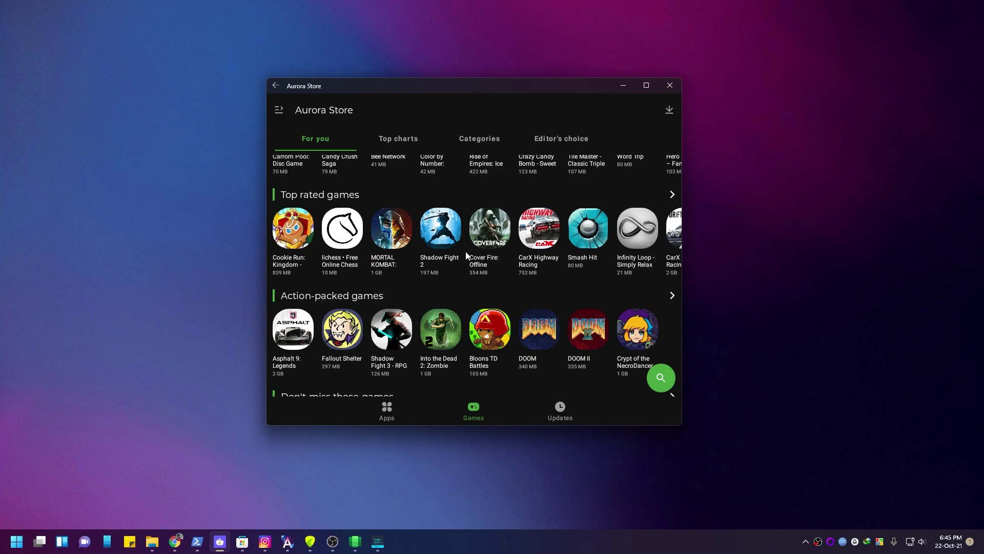
pyautogui.scroll(3, 466, 252)
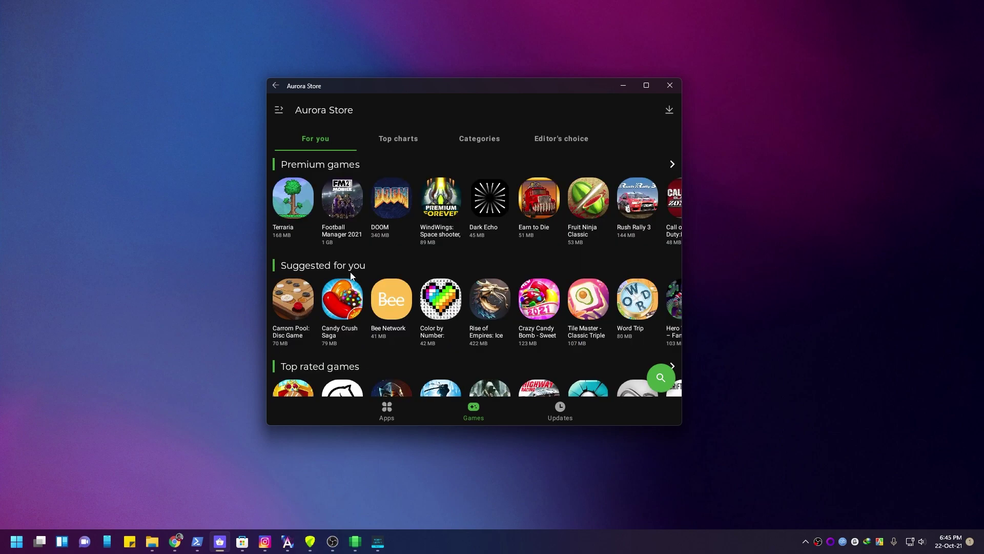
# - Return to the Apps section and view the TradingView app page
pyautogui.click(389, 415)
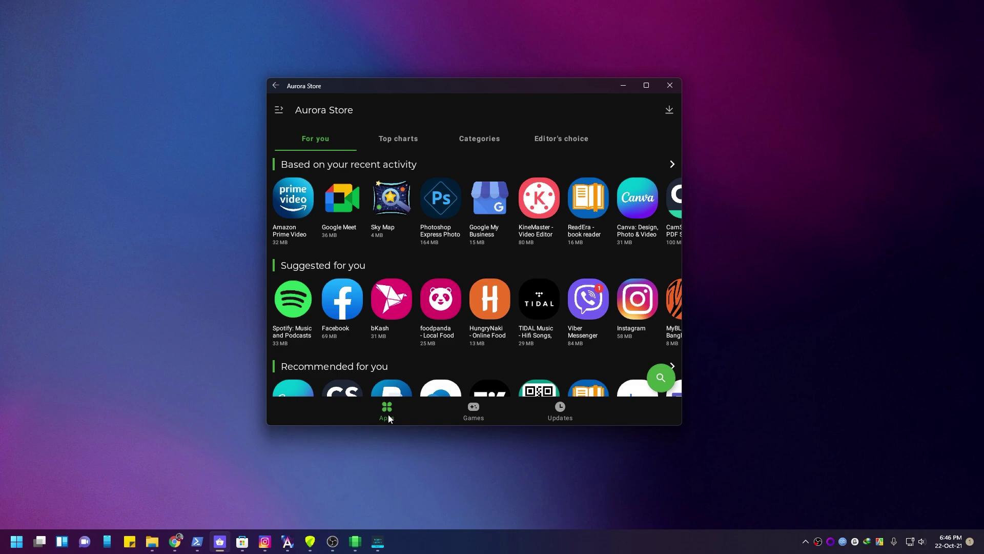
pyautogui.click(388, 418)
pyautogui.scroll(-2, 470, 364)
pyautogui.click(470, 364)
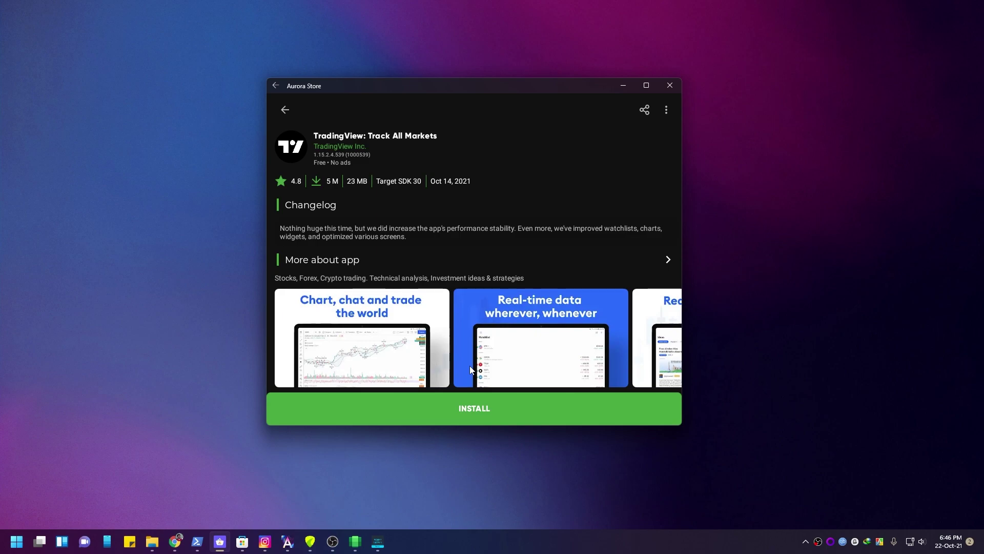
# - Launch the Authenticator app from the pinned apps and minimise the Aurora Store window
pyautogui.click(16, 542)
pyautogui.scroll(-2, 205, 287)
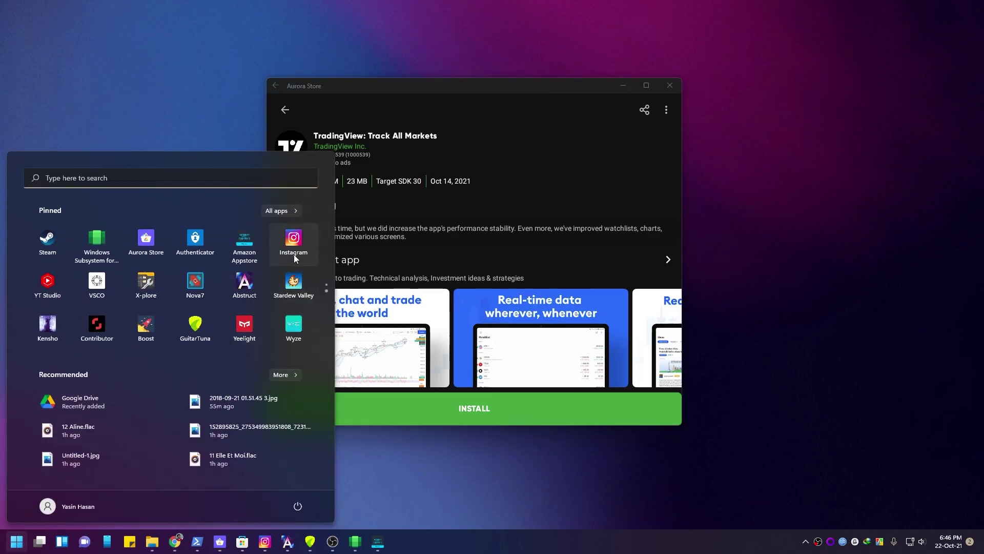
pyautogui.click(195, 247)
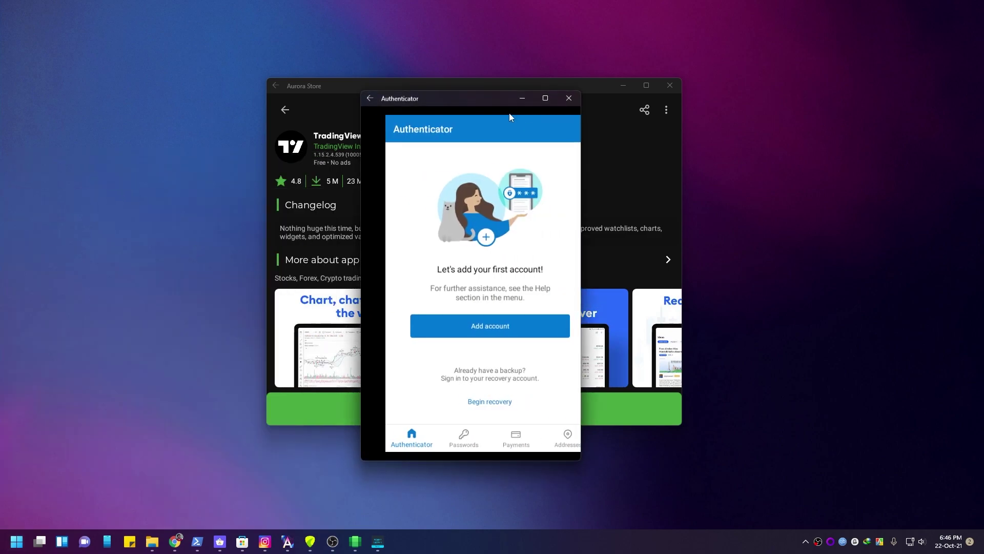
pyautogui.click(621, 85)
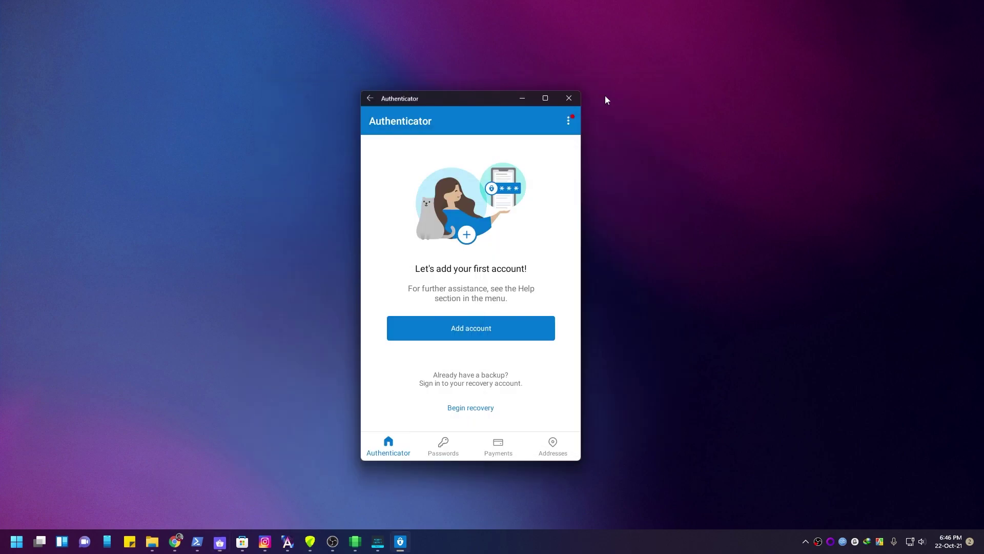
# - Try to add an account in Authenticator and dismiss the Google Play services notice
pyautogui.click(471, 328)
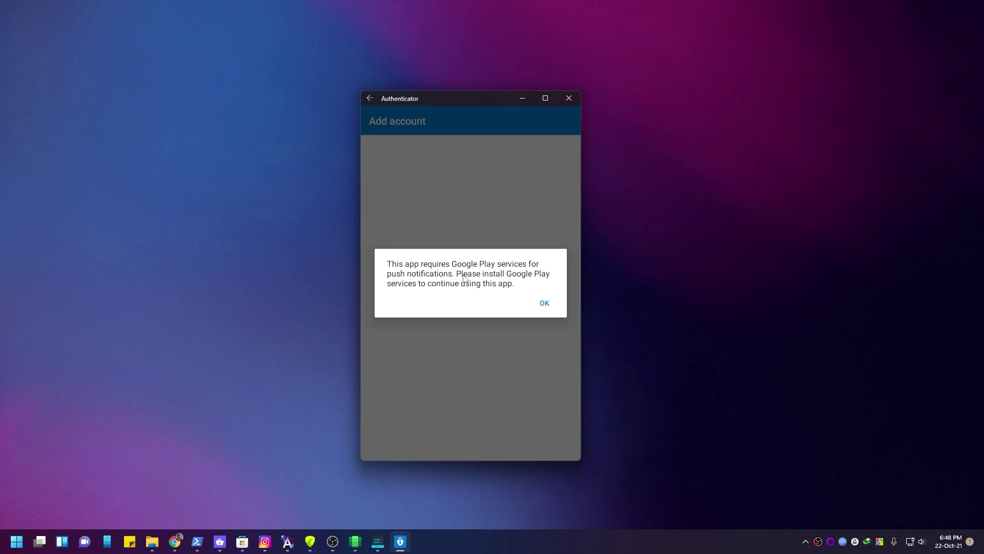
pyautogui.click(554, 301)
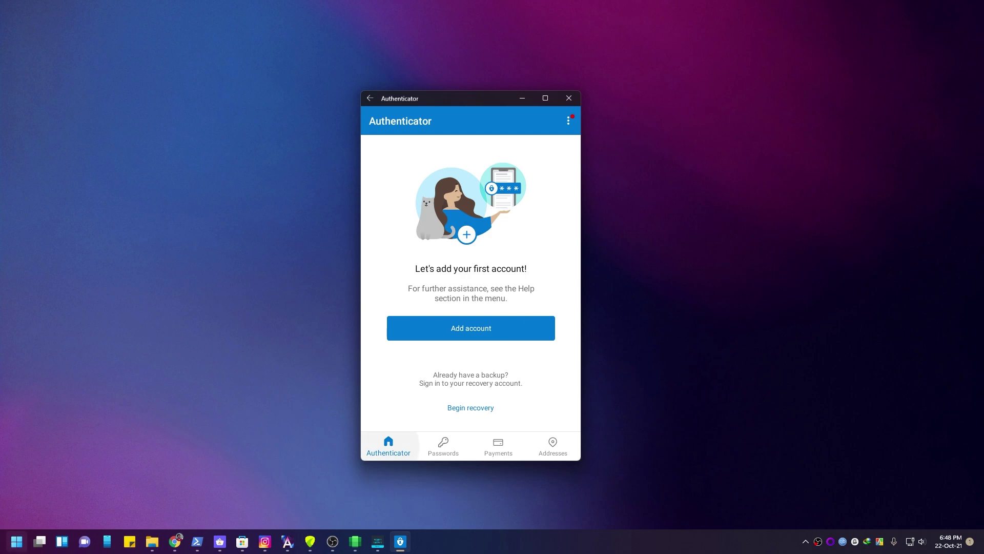
# - Look over the pinned Android apps and launch YT Studio
pyautogui.click(16, 541)
pyautogui.scroll(-1, 143, 308)
pyautogui.scroll(1, 134, 313)
pyautogui.scroll(-1, 130, 300)
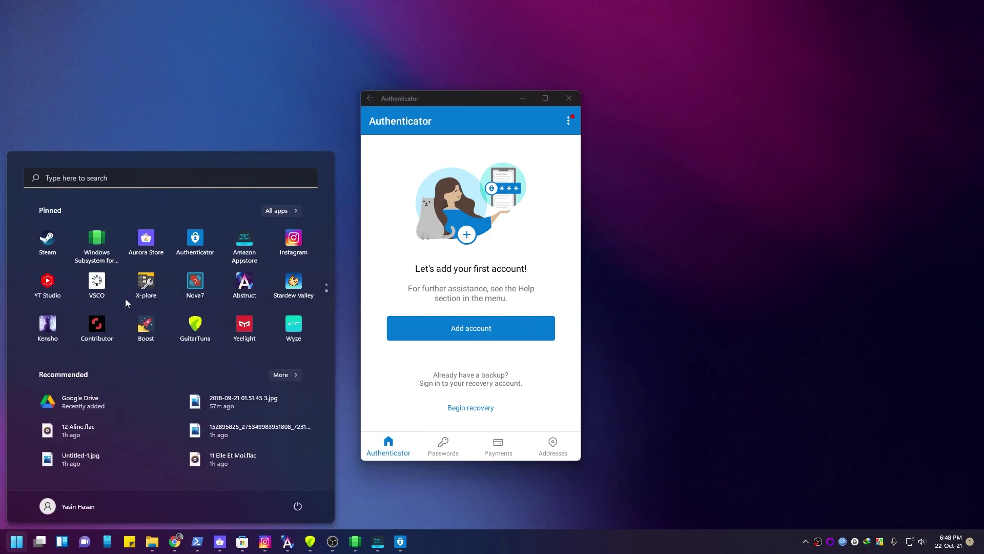
pyautogui.click(51, 284)
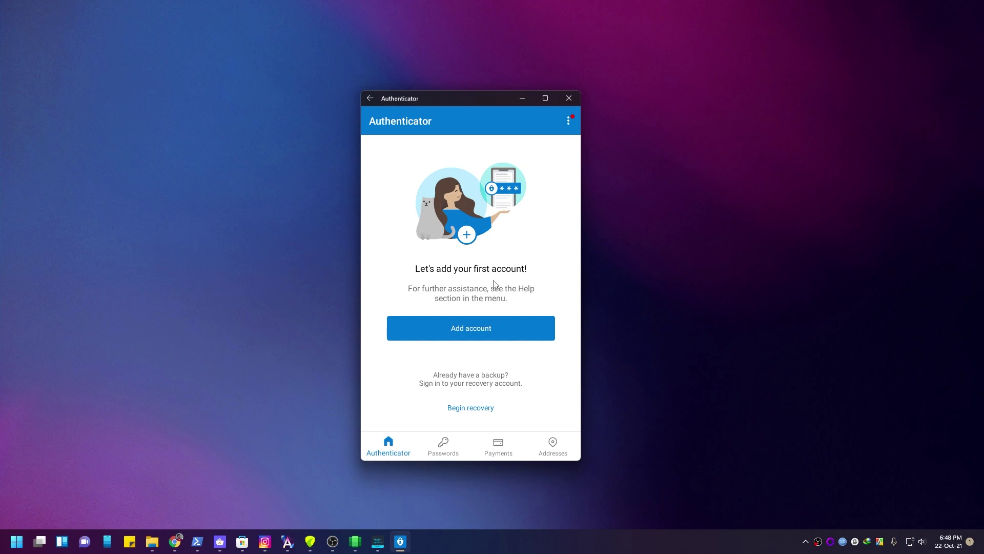
# - Close Authenticator and launch VSCO, dismissing its Google Play services notice
pyautogui.click(569, 98)
pyautogui.press('super')
pyautogui.scroll(-1, 254, 305)
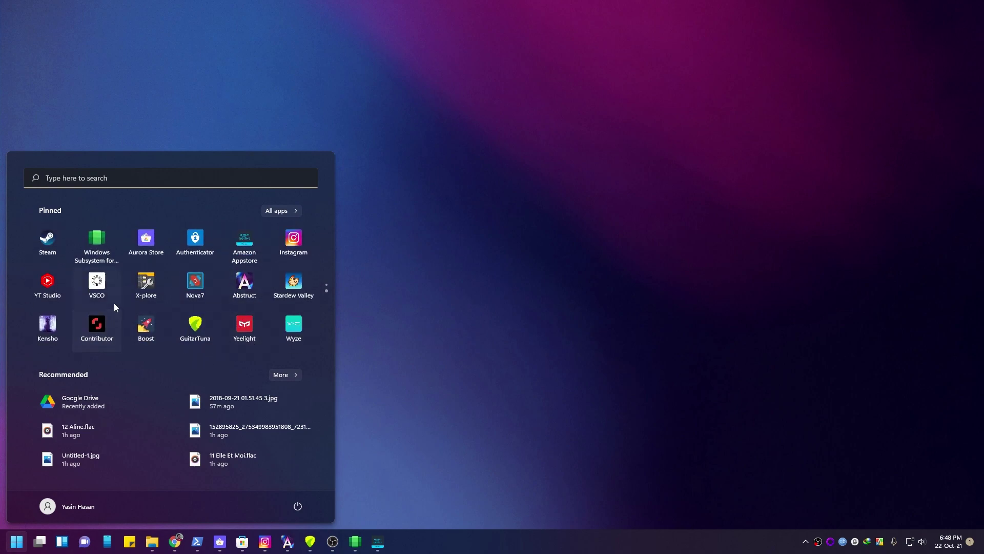
pyautogui.press('super')
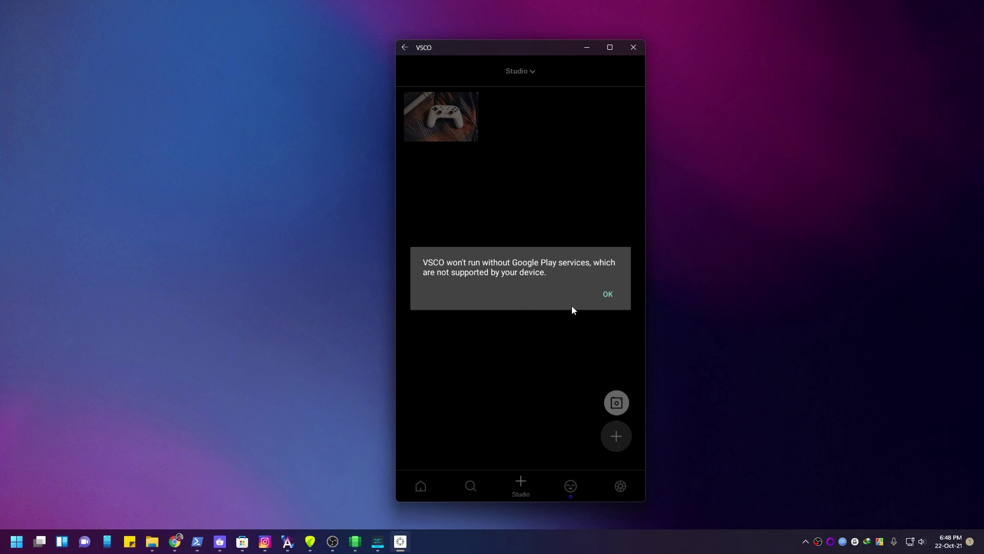
pyautogui.click(605, 295)
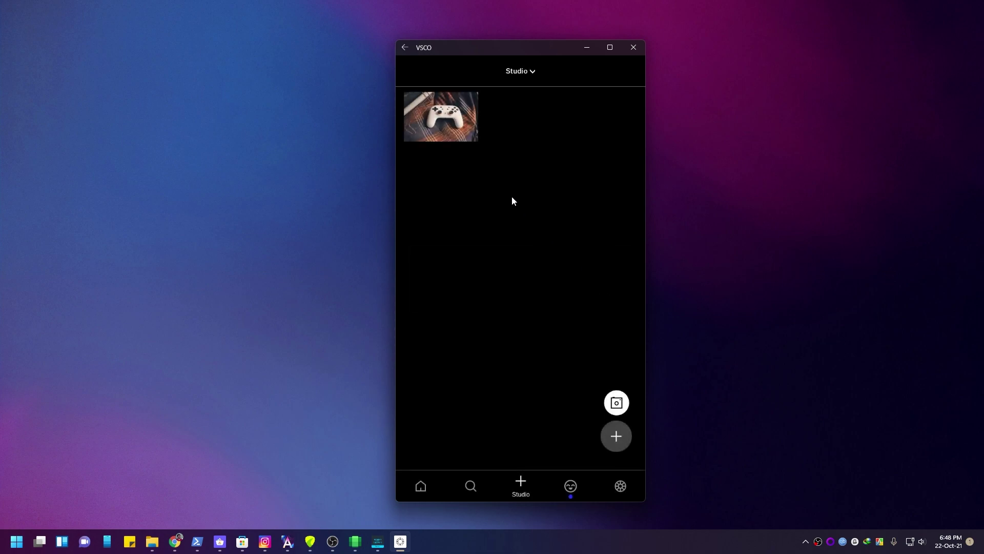
# - Open the game controller photo for editing in VSCO and try the P5, M5, M3 and F2 presets
pyautogui.click(452, 129)
pyautogui.click(492, 487)
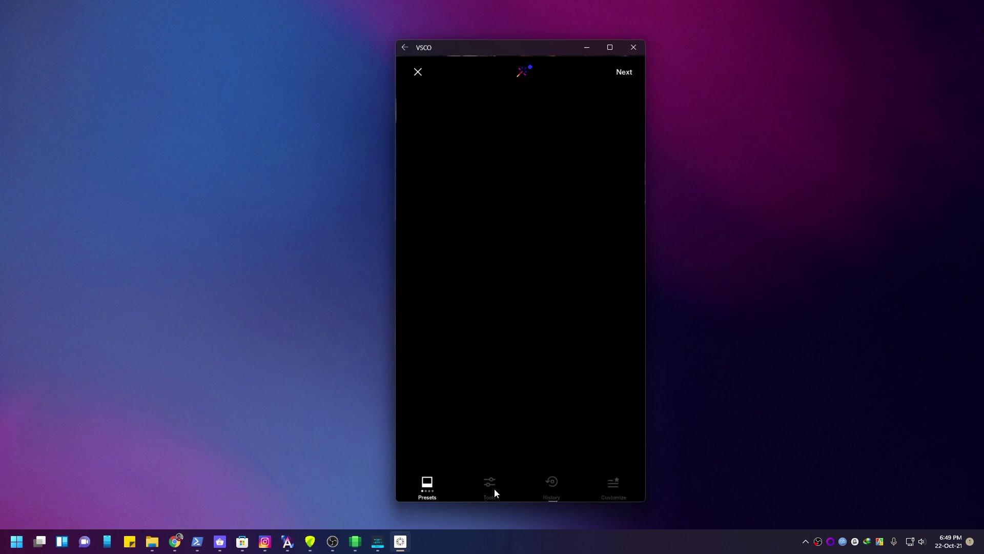
pyautogui.click(507, 444)
pyautogui.click(536, 442)
pyautogui.click(597, 442)
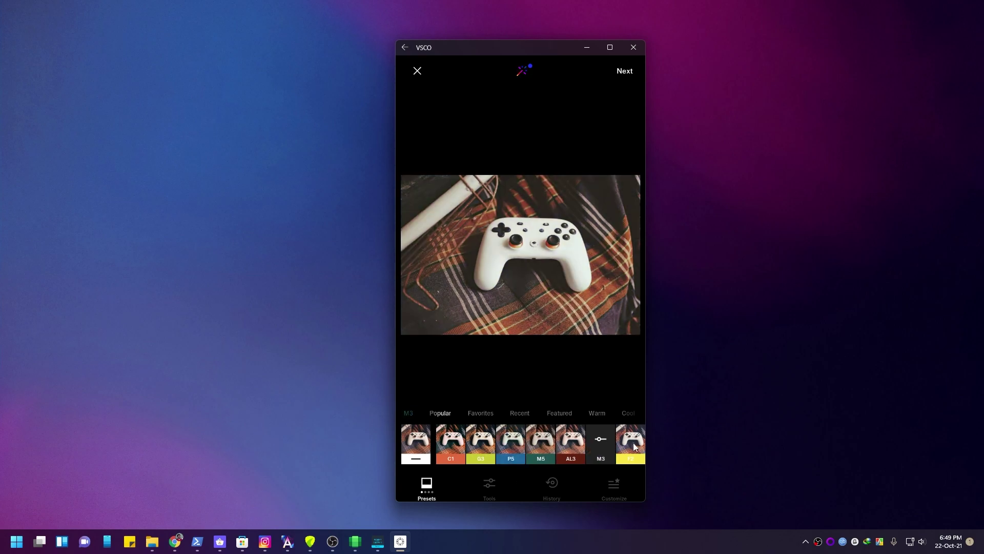
pyautogui.click(617, 447)
# - Try the B1 and A6 presets on the controller photo, apply SS1 and reposition the VSCO window
pyautogui.hscroll(2, 578, 448)
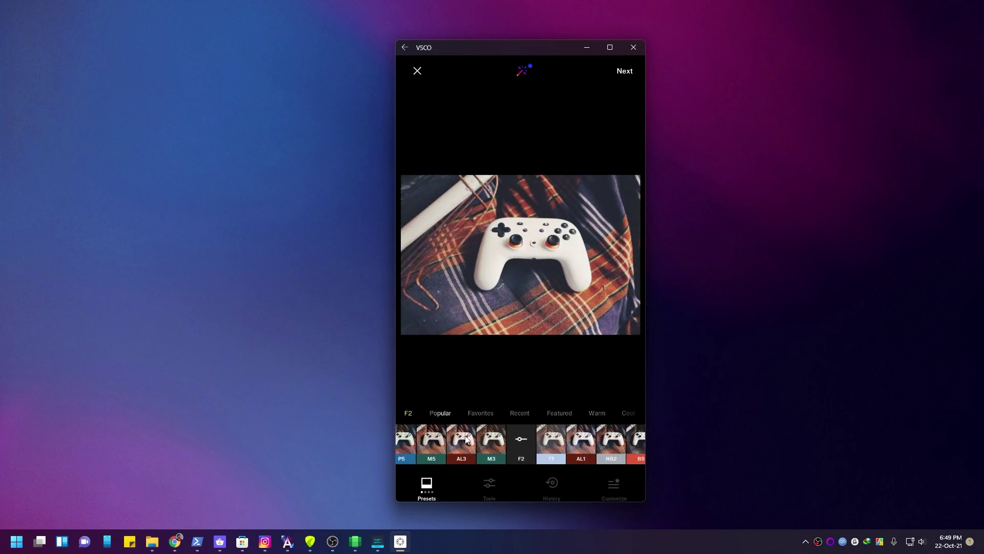
pyautogui.hscroll(2, 578, 448)
pyautogui.click(540, 442)
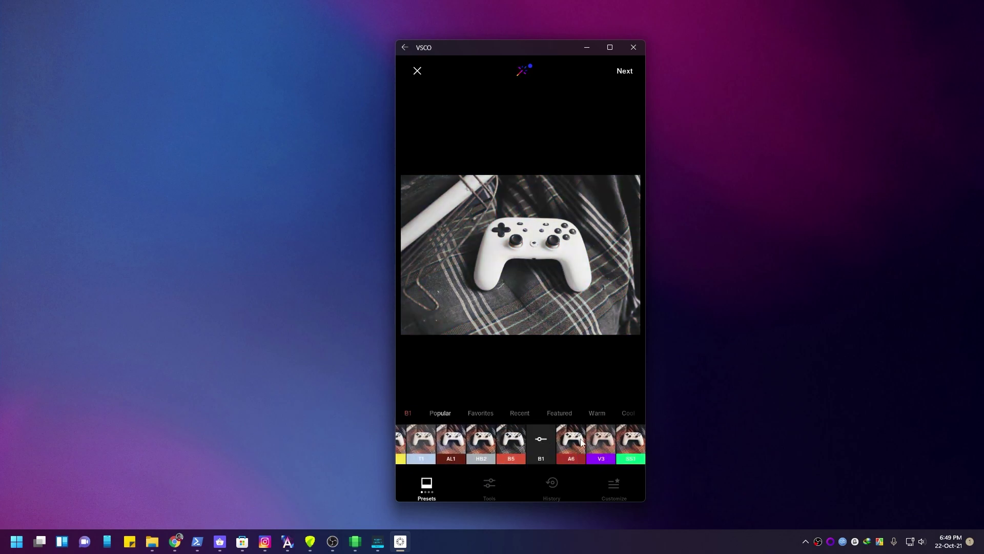
pyautogui.click(571, 442)
pyautogui.click(623, 443)
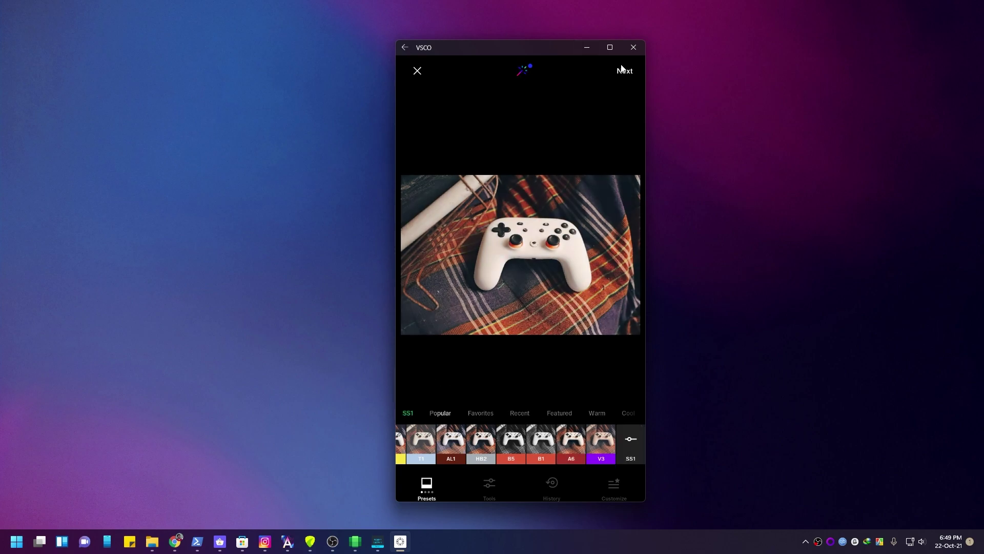
pyautogui.moveTo(512, 50); pyautogui.dragTo(472, 42)
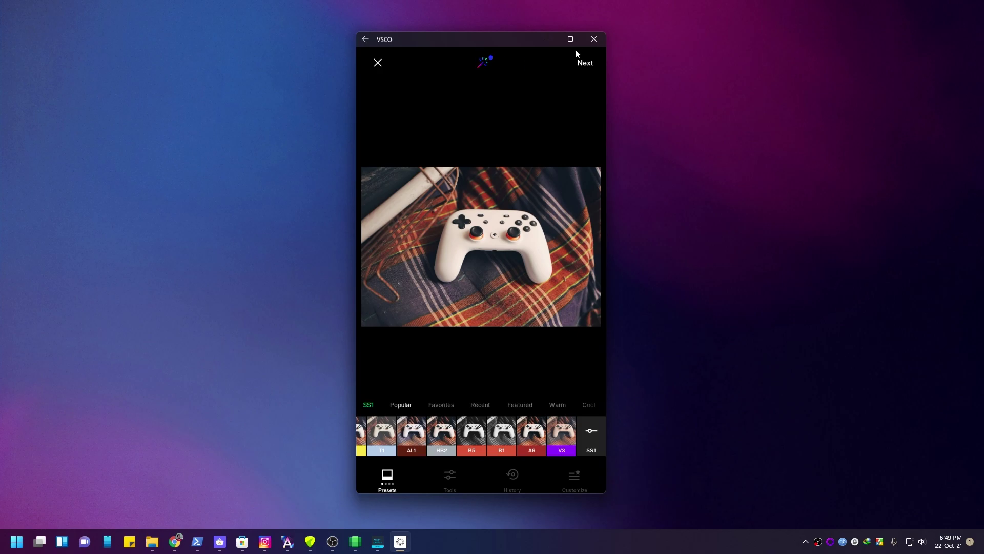
# - Close VSCO, launch the X-plore file manager and reposition its window
pyautogui.click(592, 40)
pyautogui.press('super')
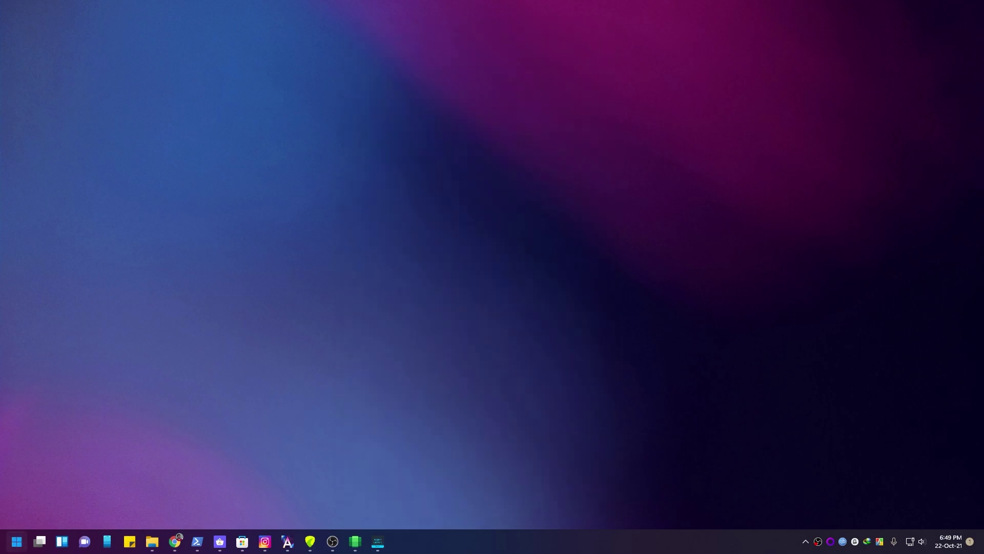
pyautogui.scroll(-1, 238, 315)
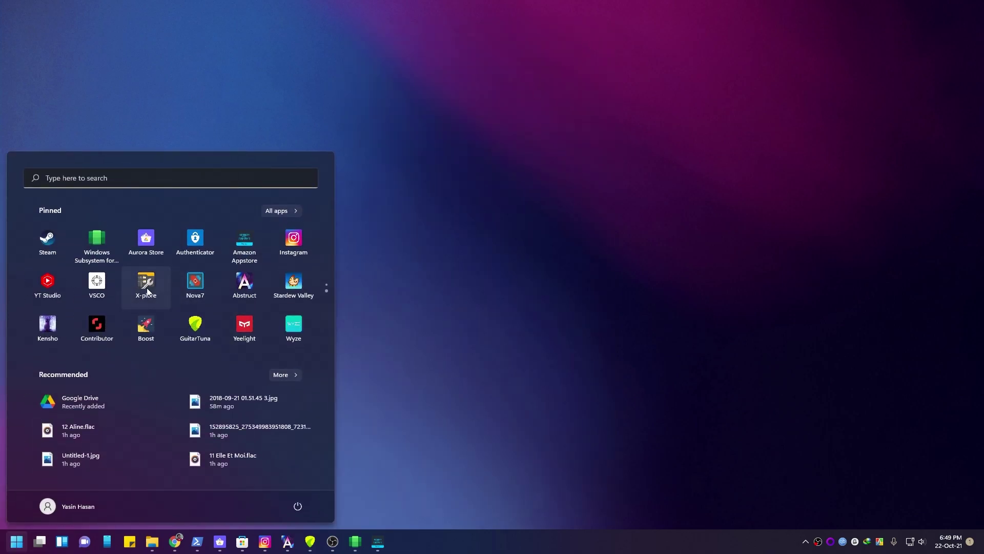
pyautogui.press('super')
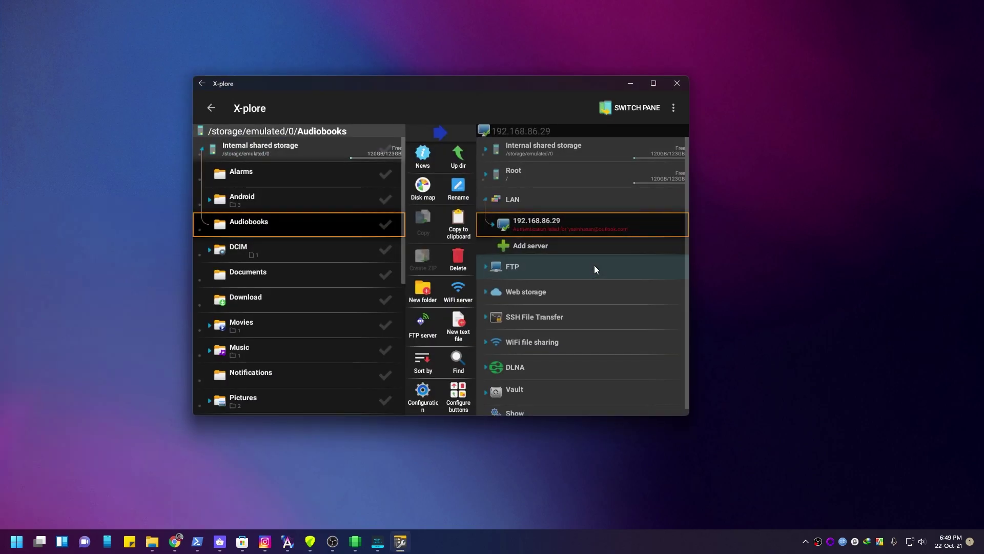
pyautogui.moveTo(414, 91); pyautogui.dragTo(450, 95)
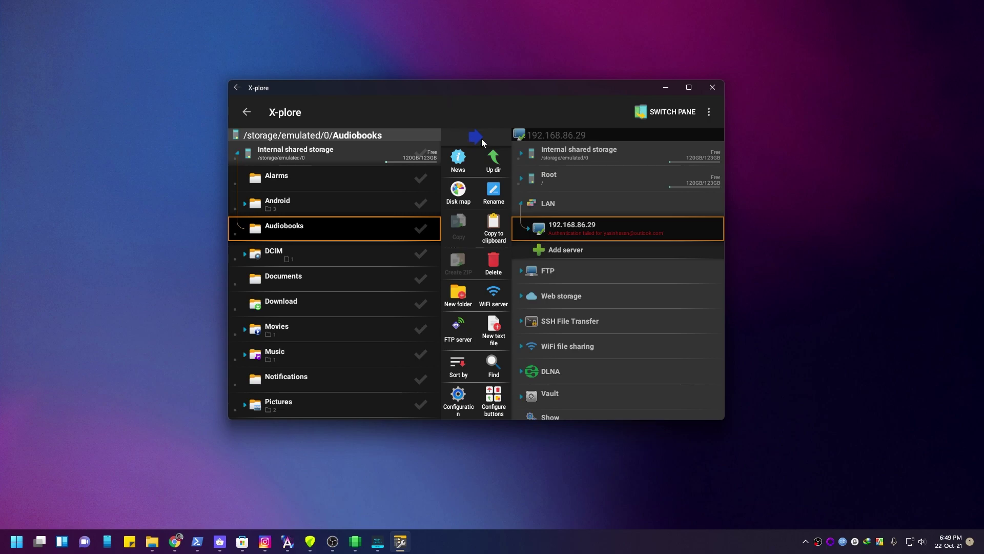
# - Connect to the saved LAN server with its stored credentials and nudge the X-plore window aside
pyautogui.click(641, 226)
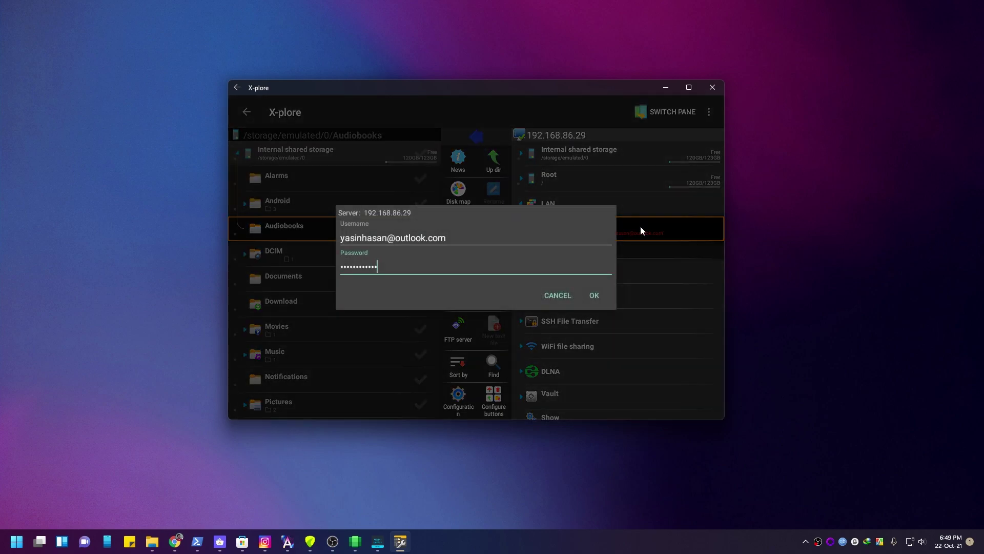
pyautogui.click(594, 296)
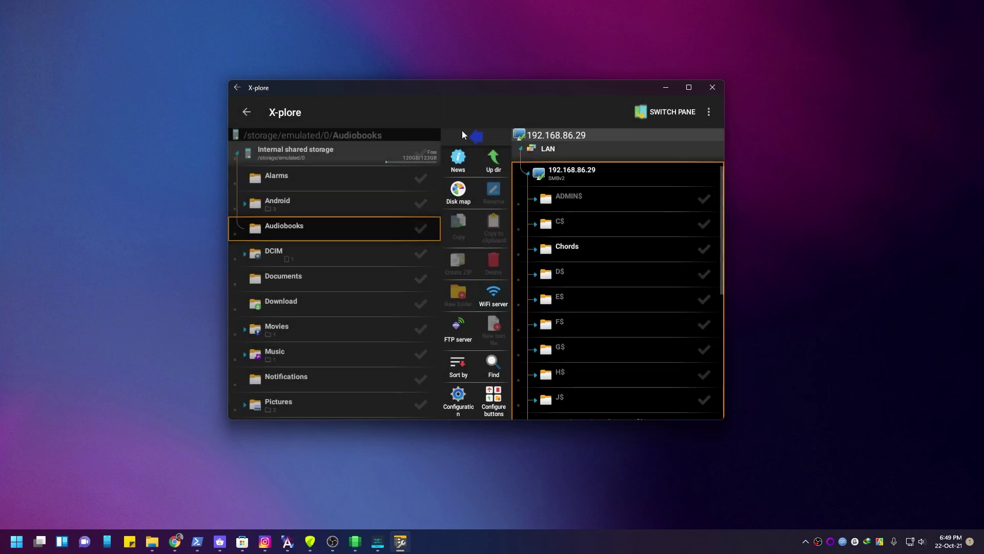
pyautogui.moveTo(478, 88)
pyautogui.mouseDown()
pyautogui.moveTo(456, 85)
pyautogui.moveTo(471, 88)
pyautogui.mouseUp()
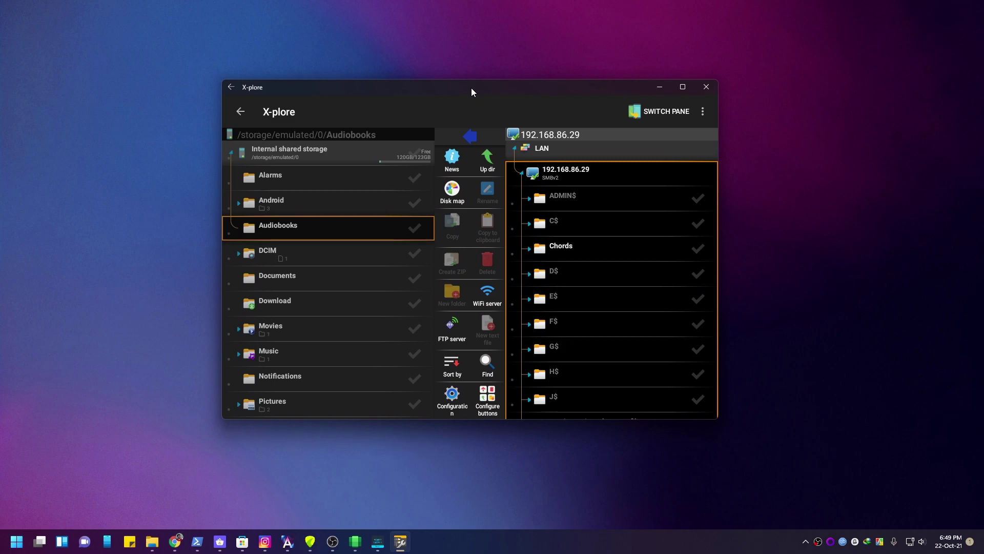
# - Open the J$ share and look through the other shared folders on the LAN server
pyautogui.scroll(-3, 602, 270)
pyautogui.click(604, 270)
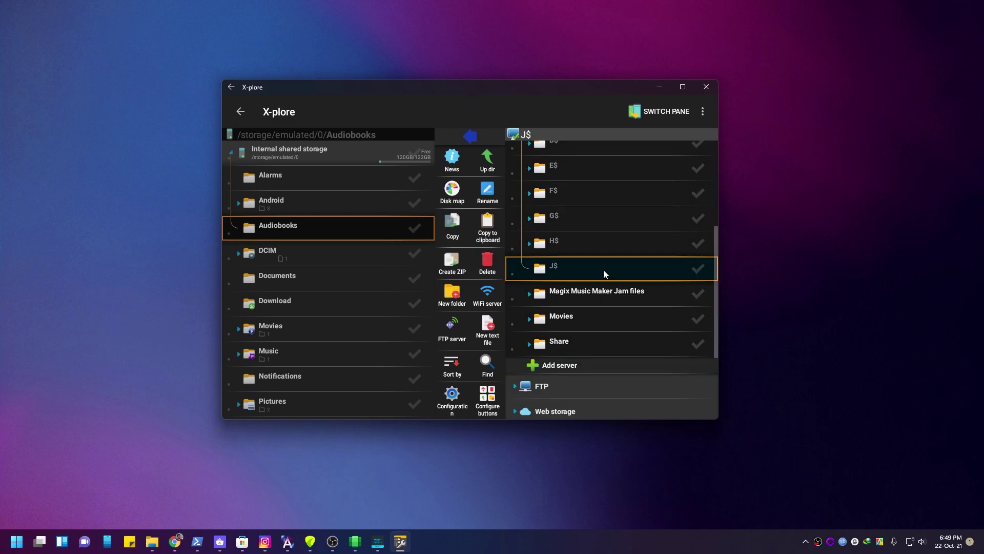
pyautogui.scroll(3, 604, 269)
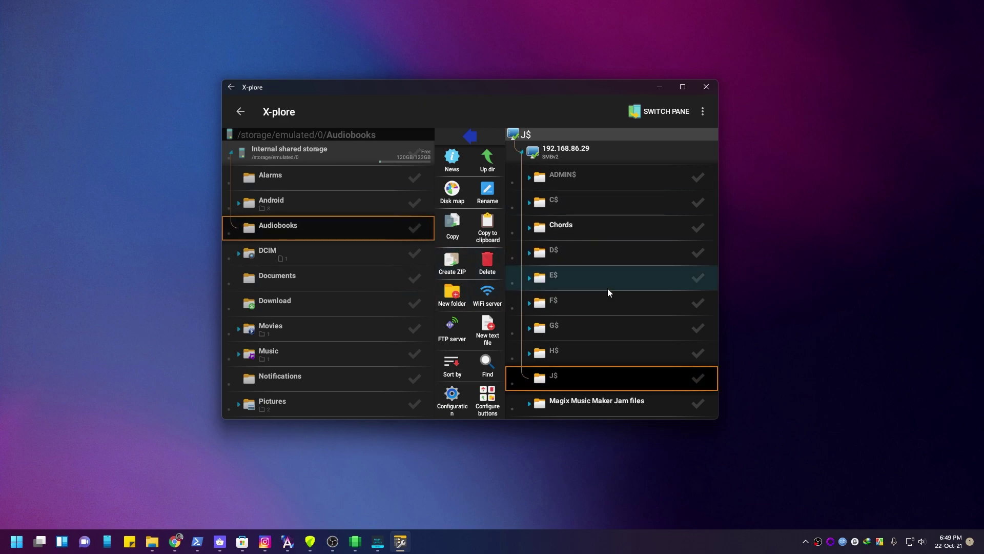
pyautogui.scroll(-1, 607, 288)
pyautogui.scroll(-1, 608, 288)
pyautogui.scroll(3, 586, 242)
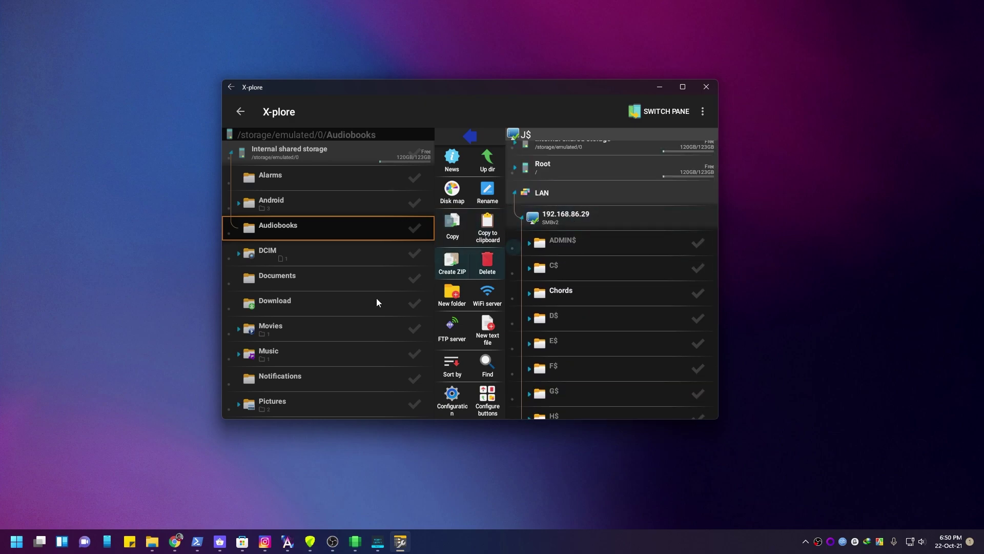
pyautogui.scroll(-3, 571, 295)
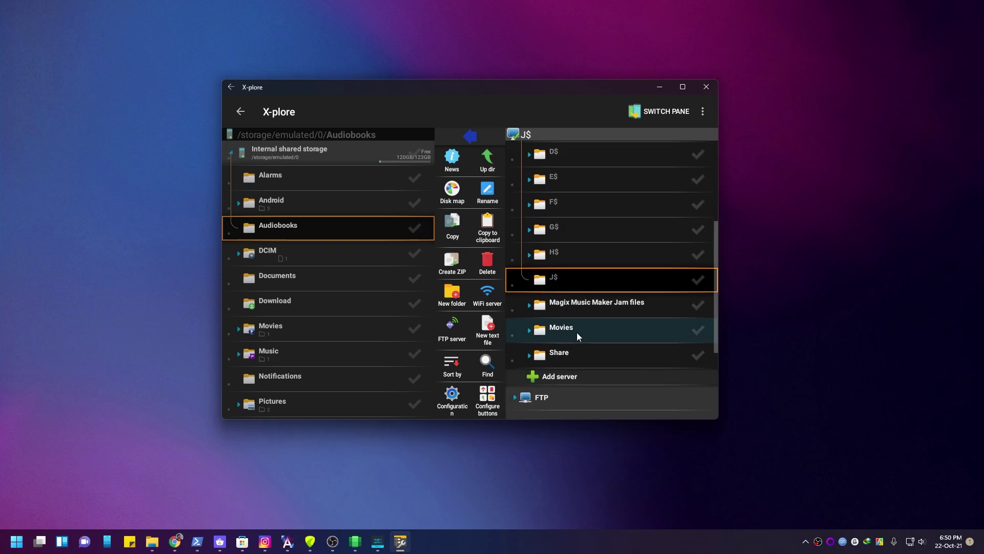
# - Open the Share folder's first image and advance through the pictures to the game controller photo
pyautogui.click(576, 352)
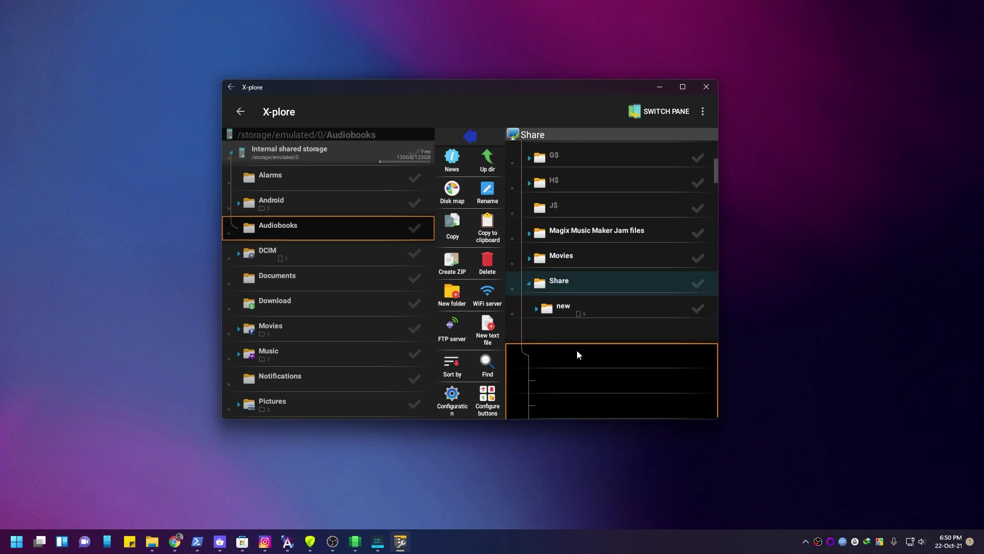
pyautogui.click(589, 285)
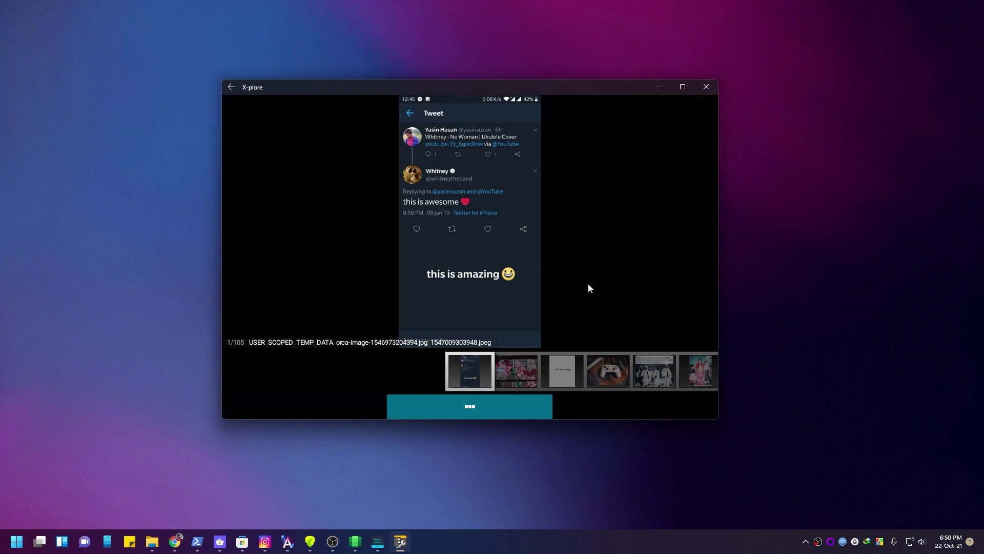
pyautogui.click(514, 371)
pyautogui.click(515, 371)
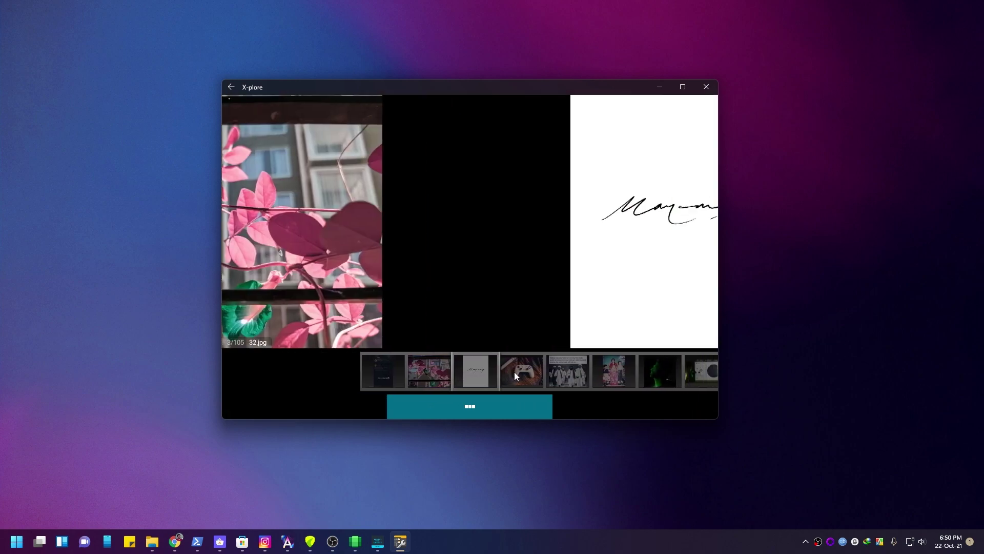
pyautogui.click(503, 374)
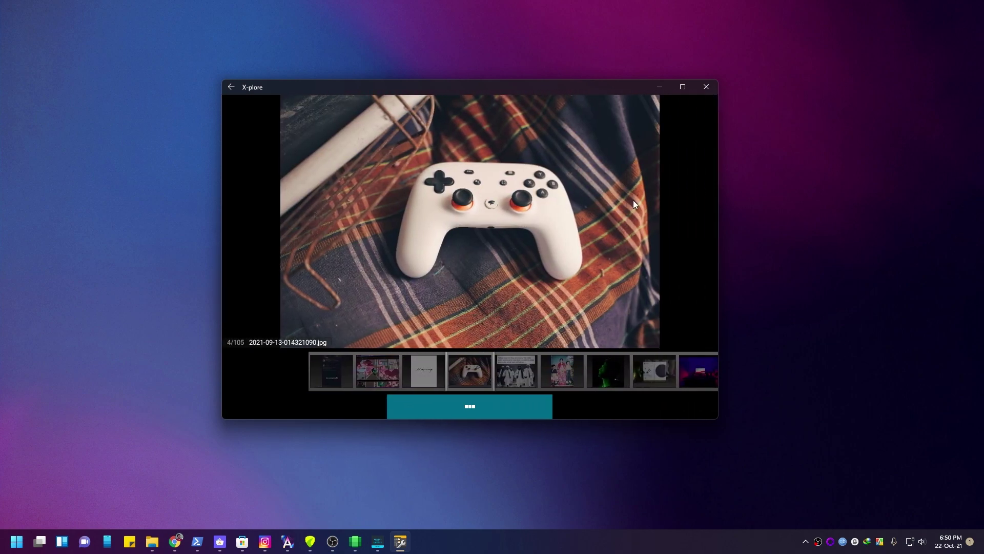
# - Leave the photo viewer, view the Amadeus (1984) Directors Cut folder in the Movies share and minimize X-plore
pyautogui.click(231, 91)
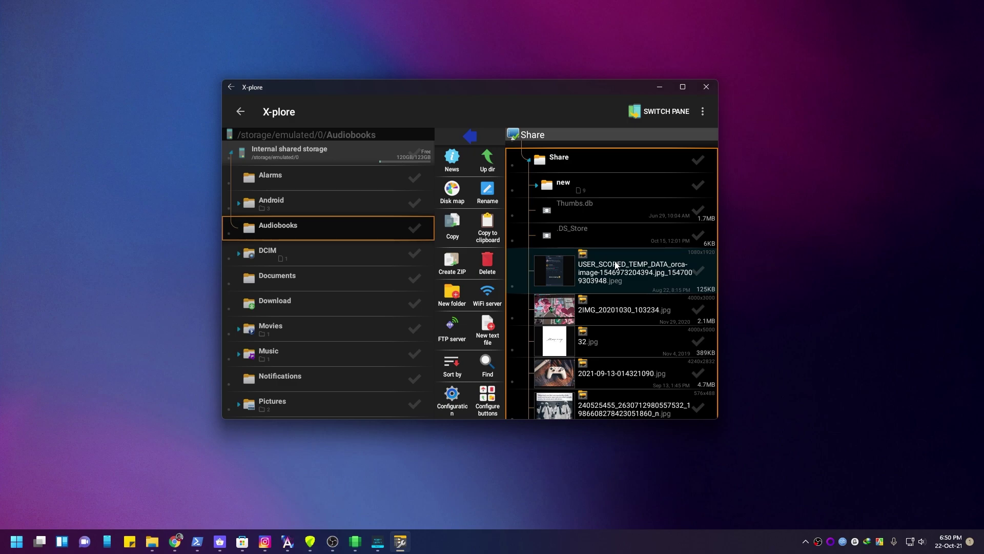
pyautogui.scroll(3, 640, 251)
pyautogui.scroll(5, 601, 267)
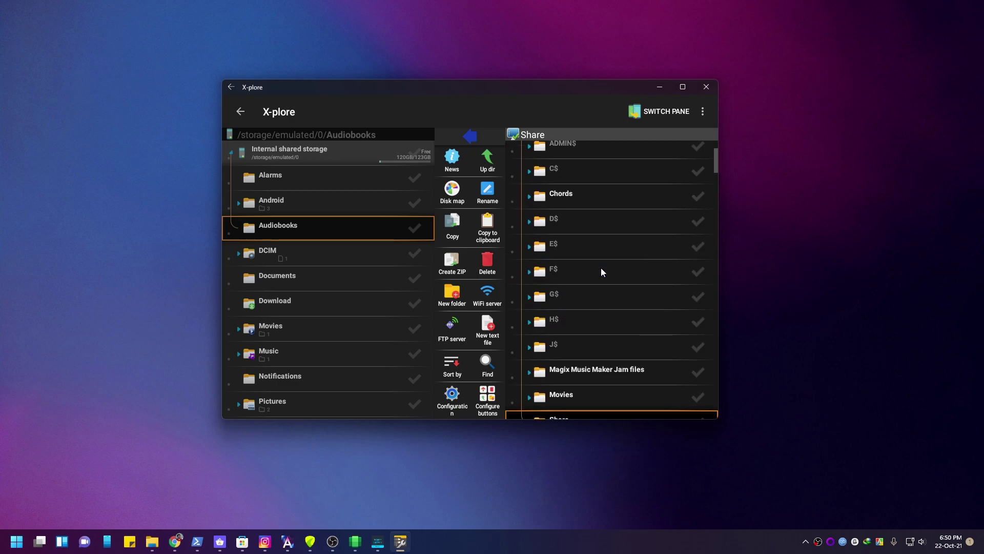
pyautogui.click(613, 236)
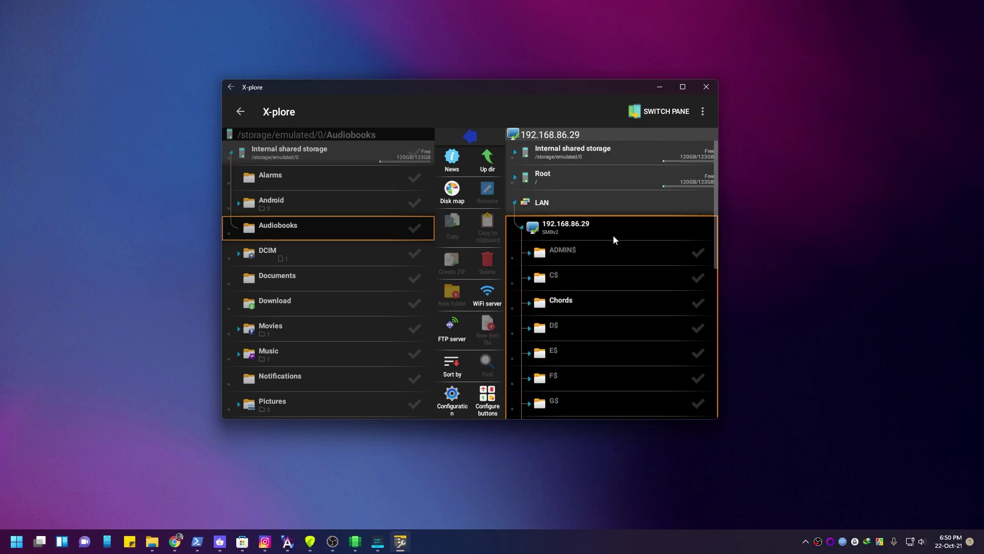
pyautogui.click(614, 235)
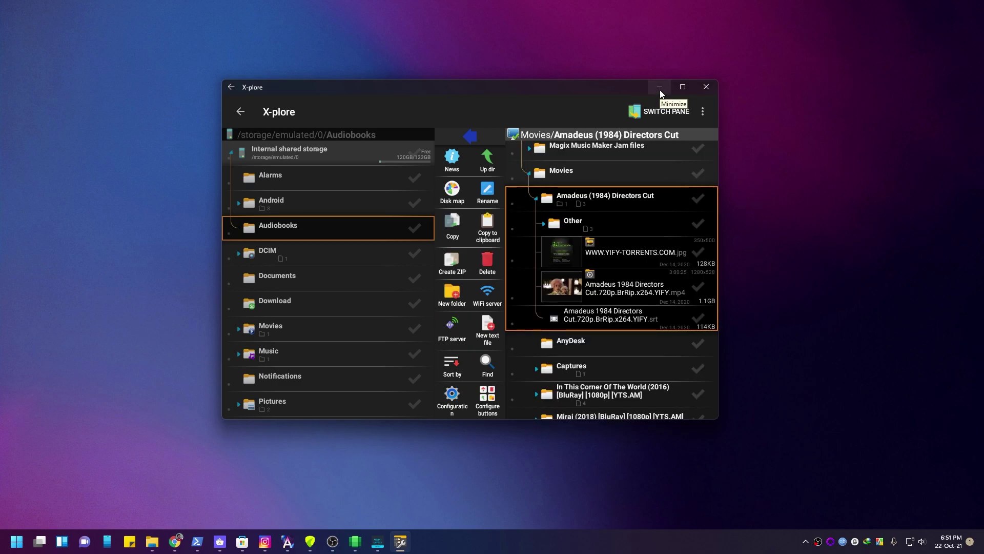
pyautogui.click(659, 90)
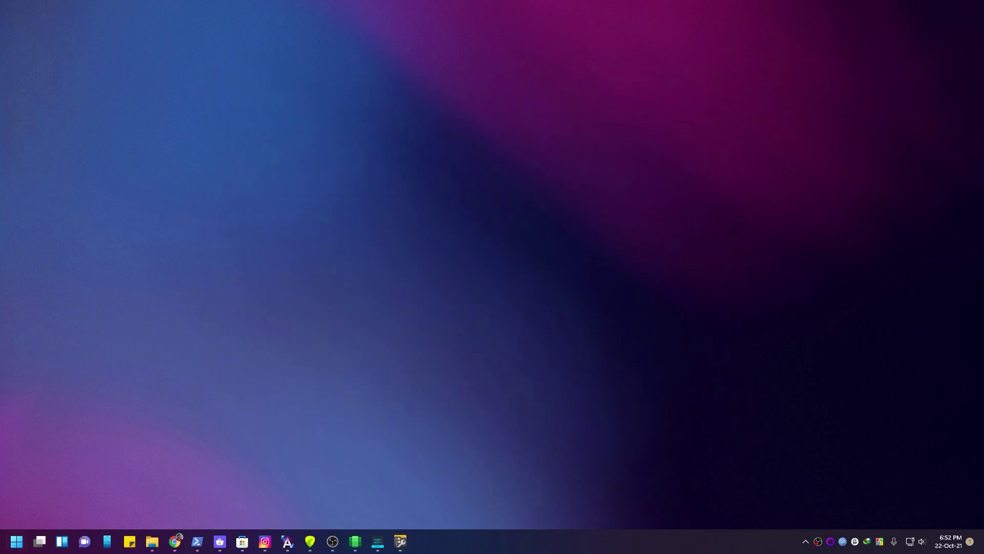
# - Launch the Nova7 launcher and look through its app drawer
pyautogui.click(16, 541)
pyautogui.scroll(-1, 267, 332)
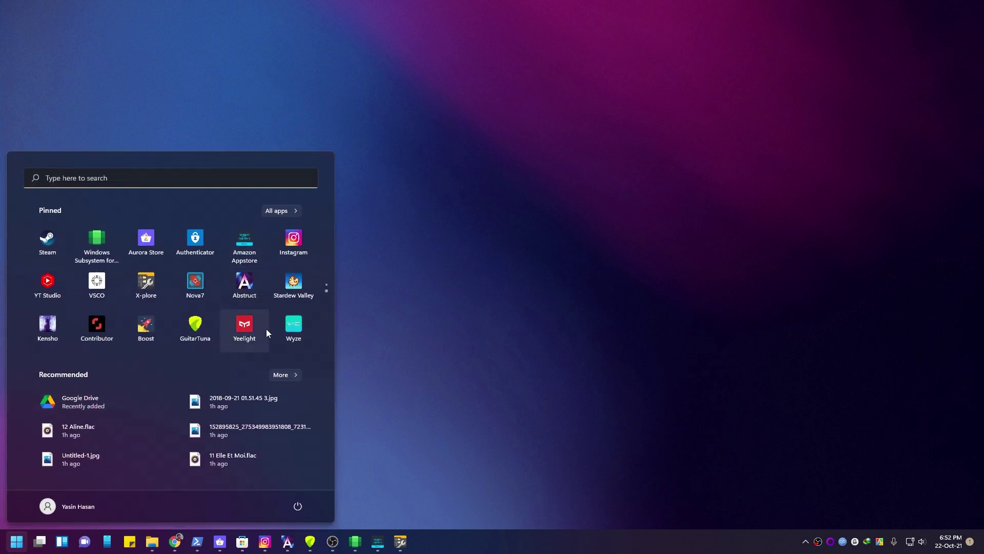
pyautogui.click(194, 294)
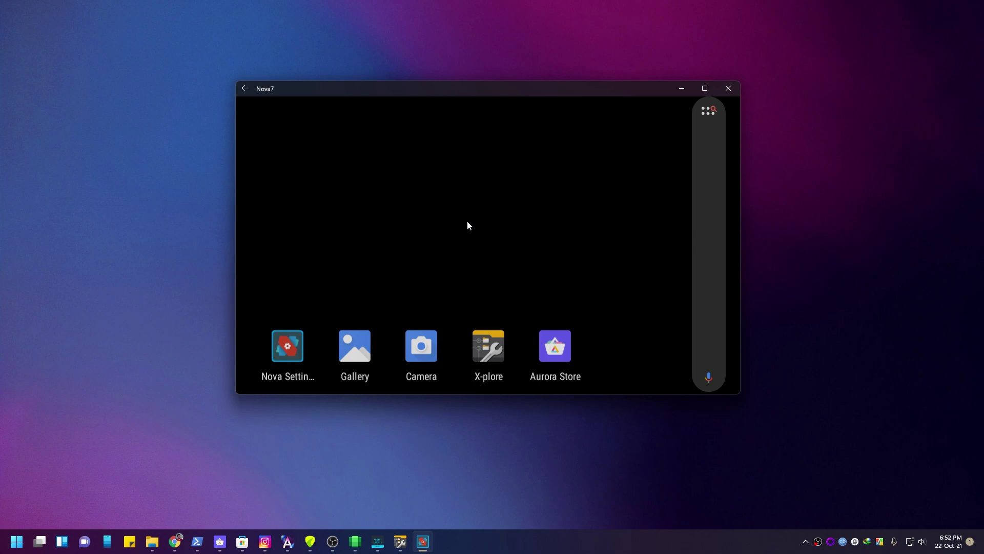
pyautogui.scroll(-5, 467, 222)
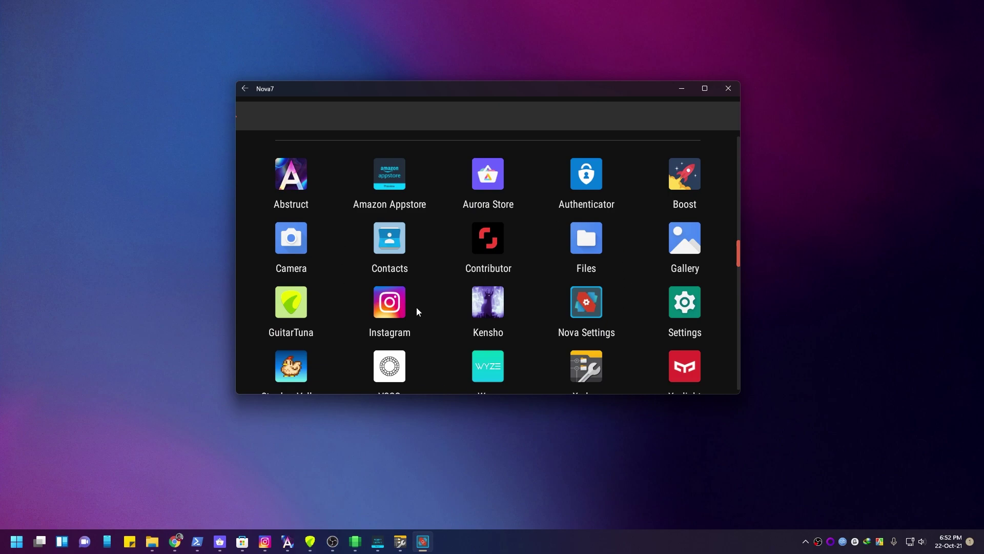
pyautogui.scroll(-1, 555, 328)
pyautogui.click(584, 302)
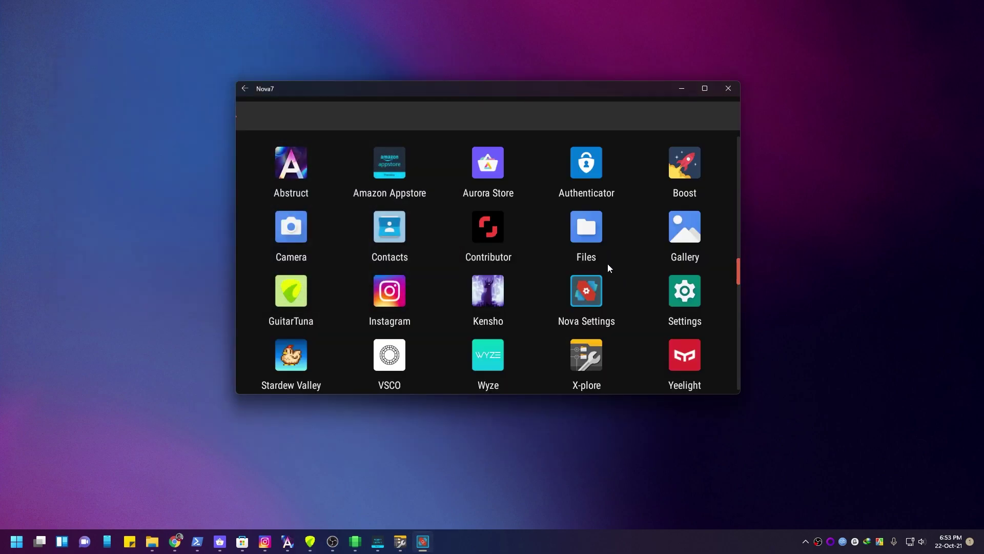
pyautogui.scroll(-2, 620, 277)
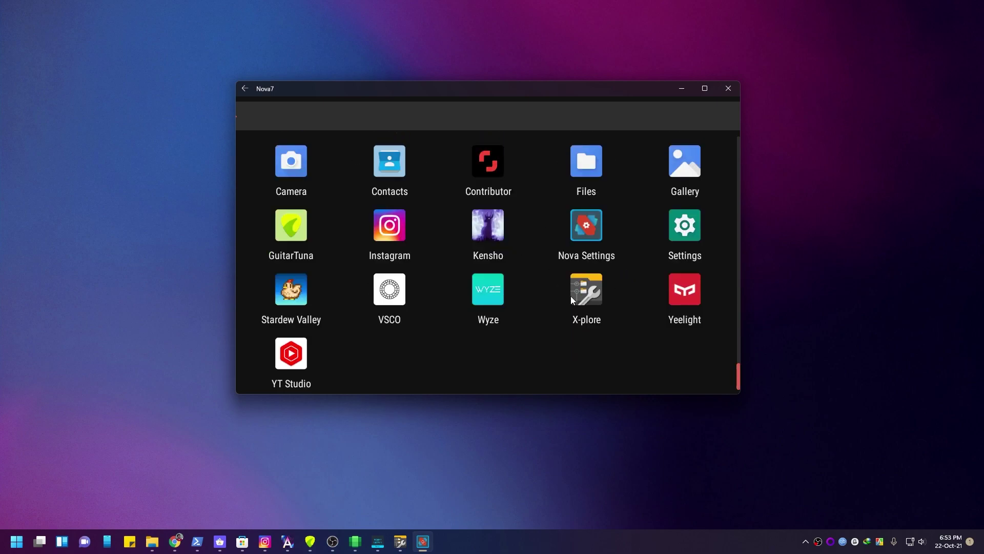
# - Open Nova Settings from the app drawer and close its window
pyautogui.click(570, 294)
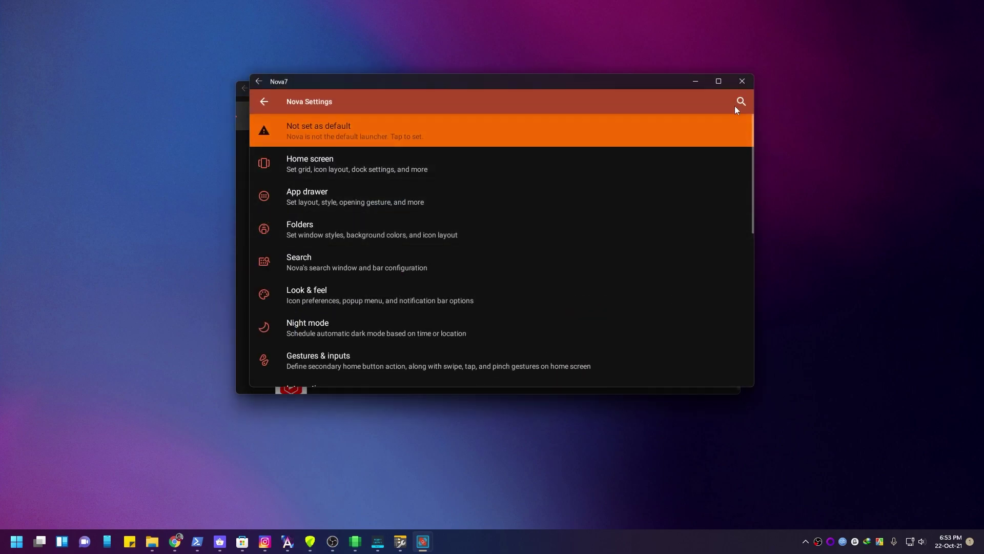
pyautogui.click(741, 88)
pyautogui.click(585, 200)
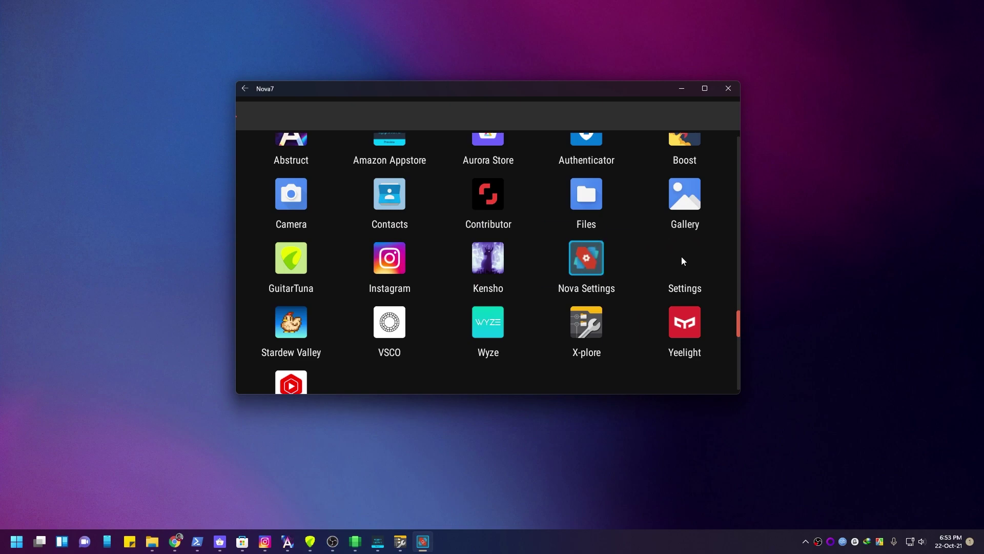
# - Look through the Android settings and open the About device page to check the device details
pyautogui.scroll(-3, 256, 238)
pyautogui.scroll(-3, 257, 236)
pyautogui.scroll(6, 258, 236)
pyautogui.scroll(-5, 257, 240)
pyautogui.click(263, 312)
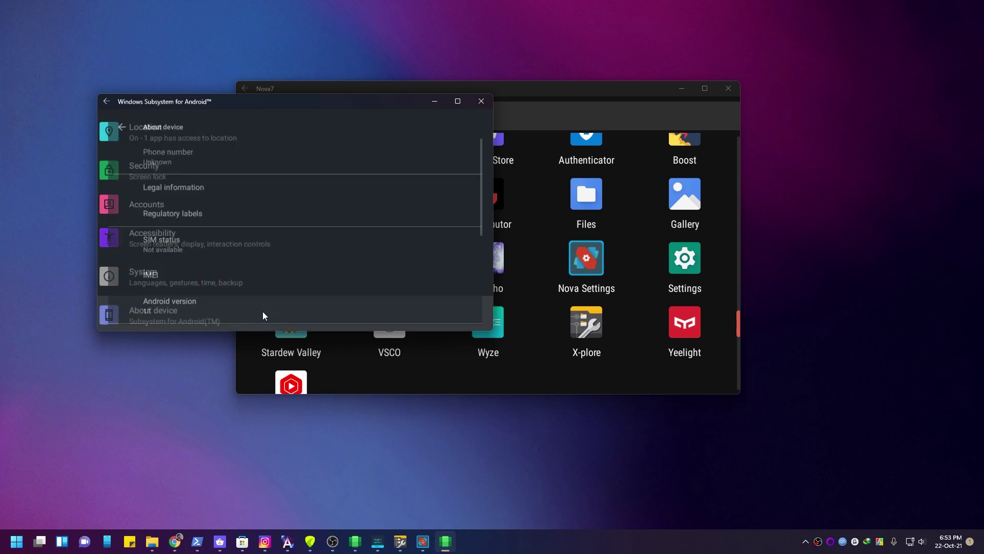
pyautogui.scroll(-3, 287, 288)
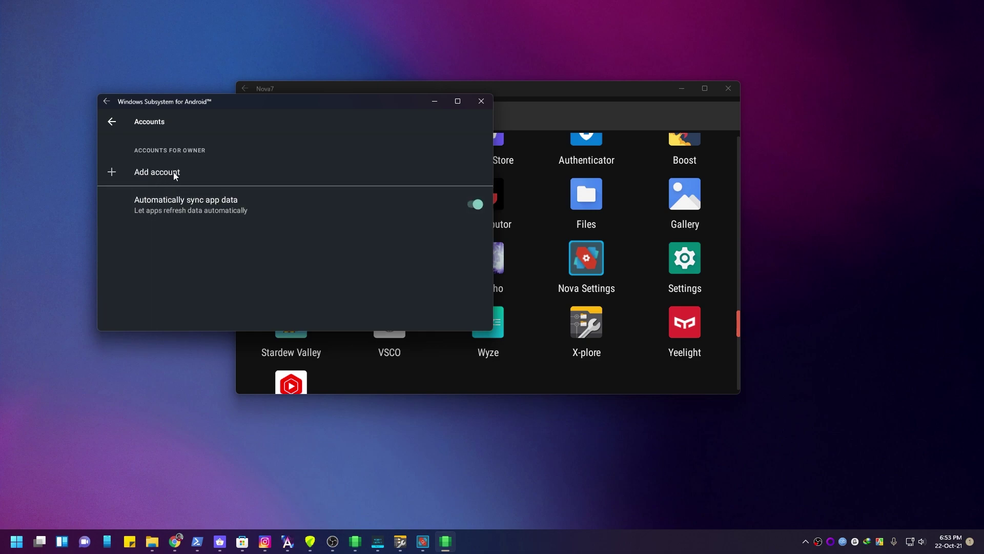
# - Try to add a Google account in the Android account settings and close the settings window
pyautogui.click(174, 172)
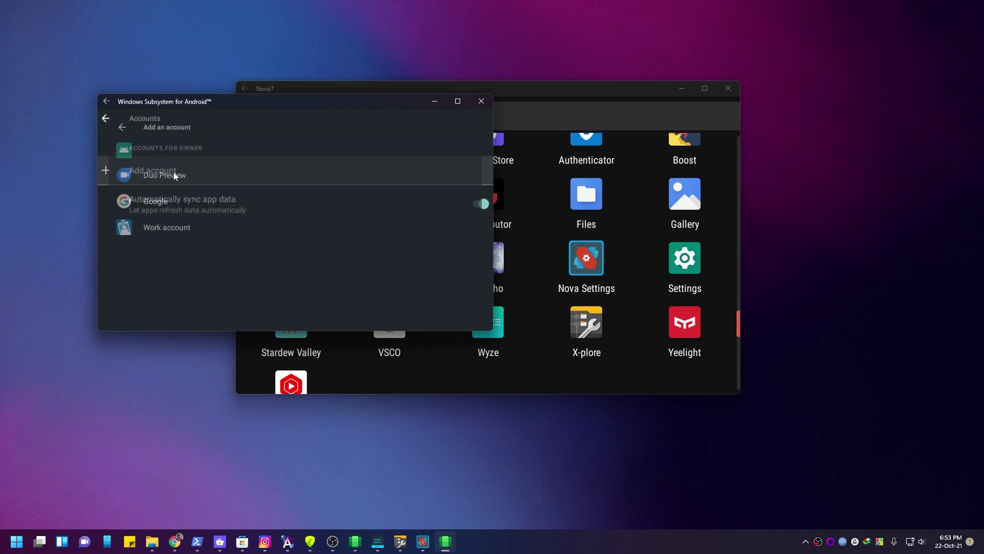
pyautogui.click(152, 201)
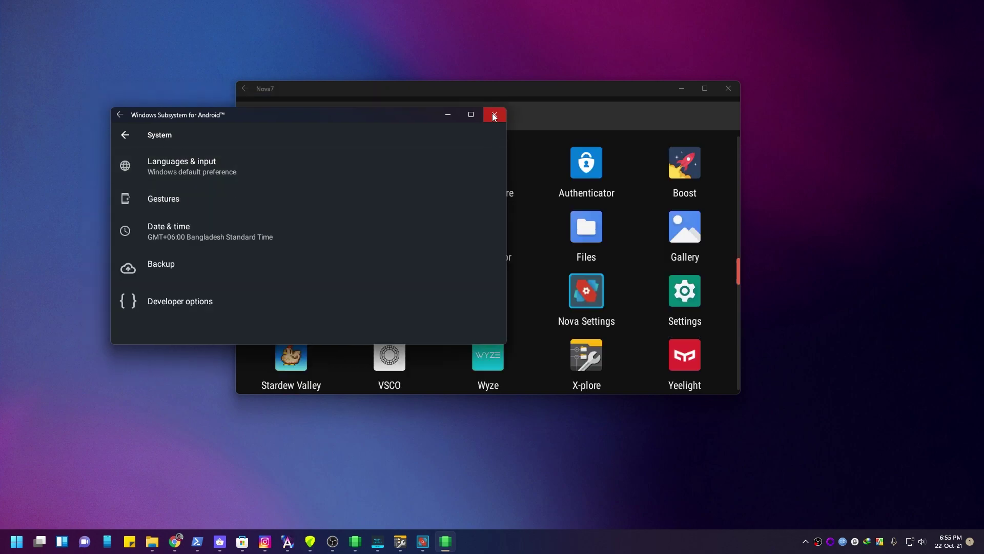
pyautogui.click(494, 116)
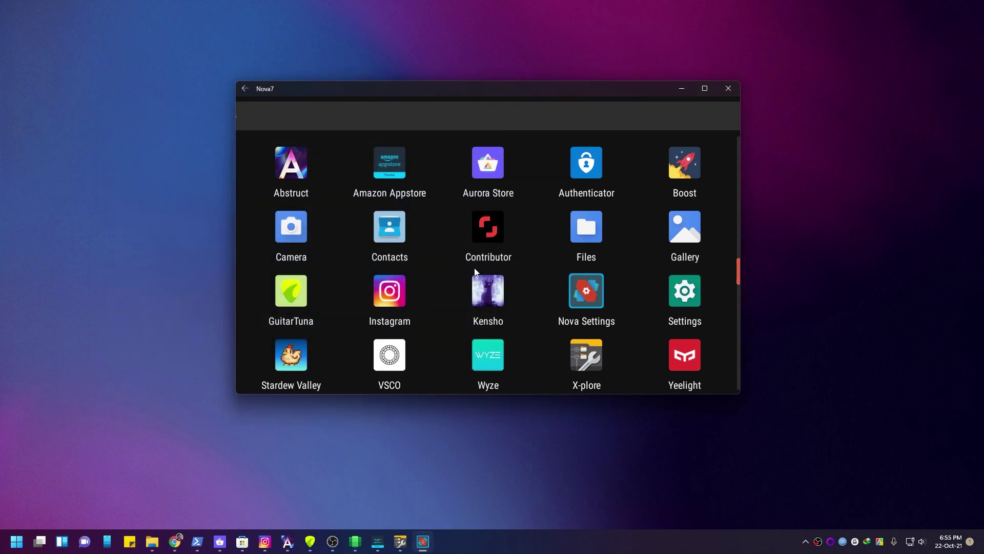
# - Launch Abstruct from the drawer, minimize Nova7 and open the Springtime Sugarplum wallpaper from the Blend collection
pyautogui.click(301, 163)
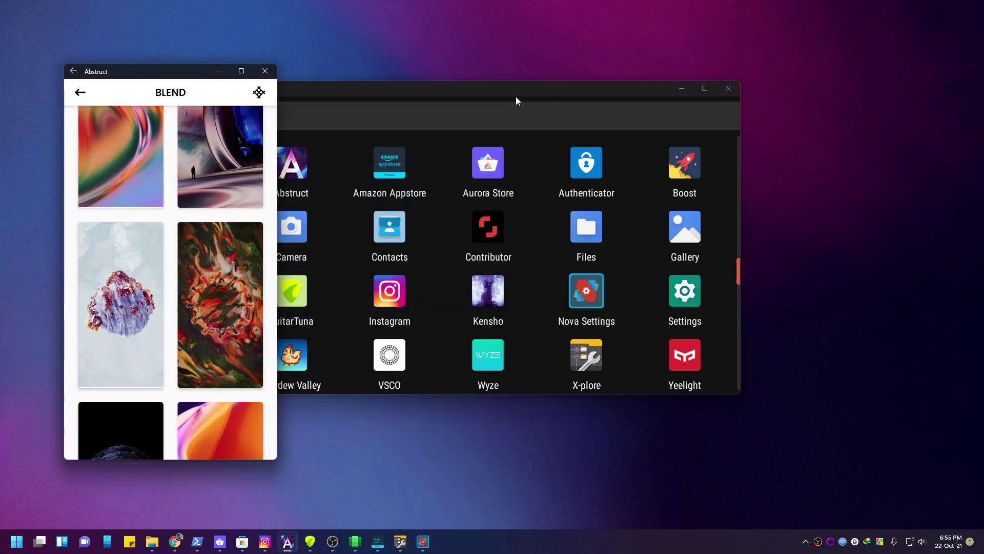
pyautogui.click(678, 93)
pyautogui.click(678, 93)
pyautogui.scroll(-8, 233, 297)
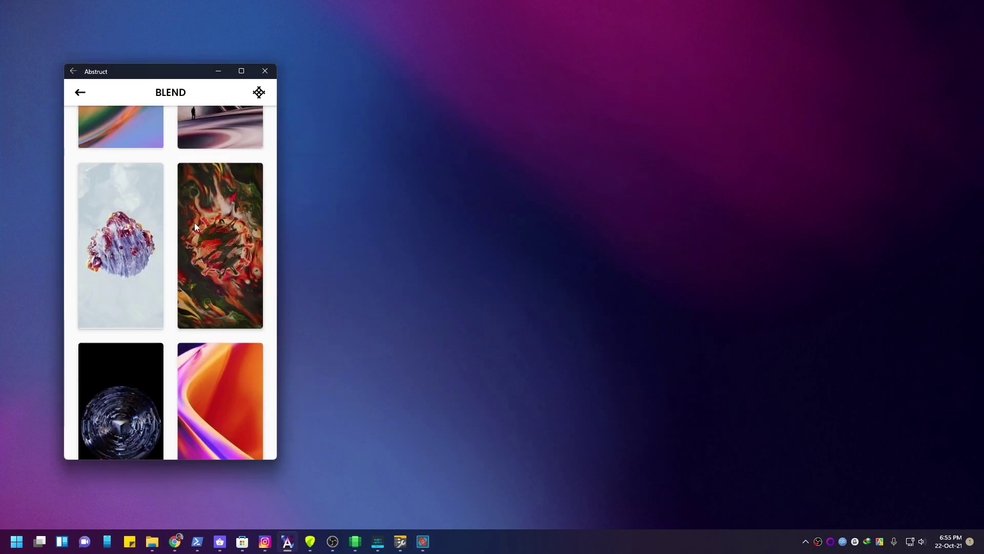
pyautogui.click(250, 218)
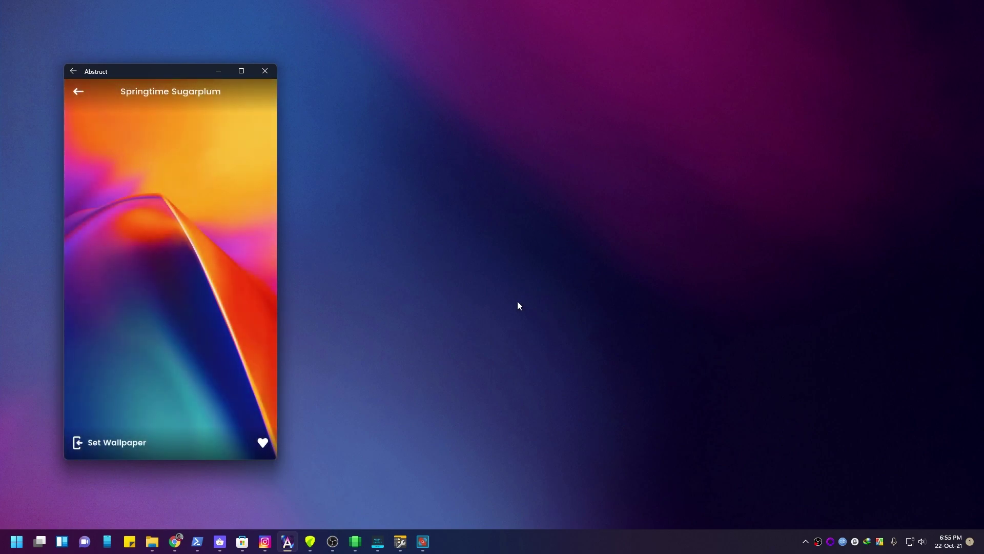
# - Move the Abstruct window toward the middle of the desktop and set Springtime Sugarplum as wallpaper for both home and lock screens
pyautogui.moveTo(161, 72); pyautogui.dragTo(453, 71)
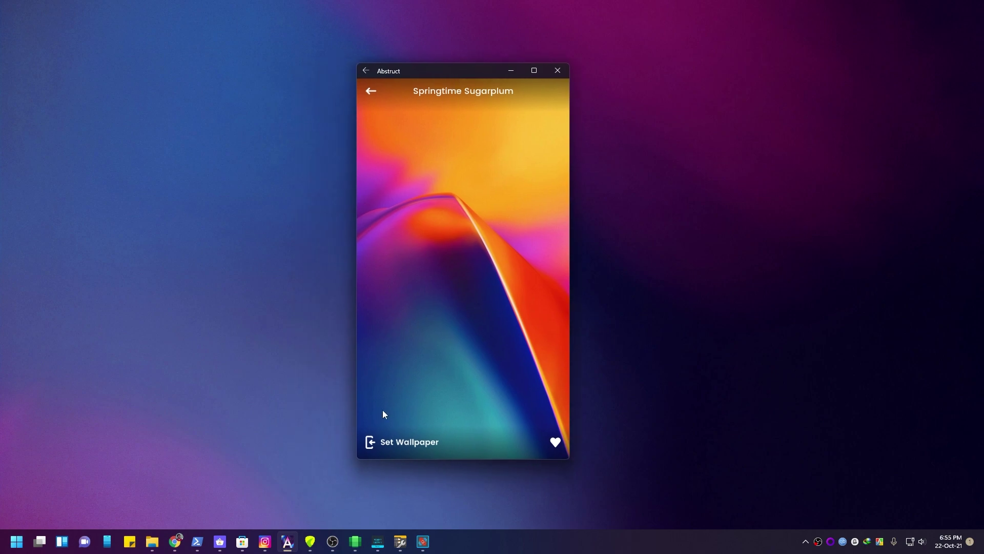
pyautogui.click(411, 443)
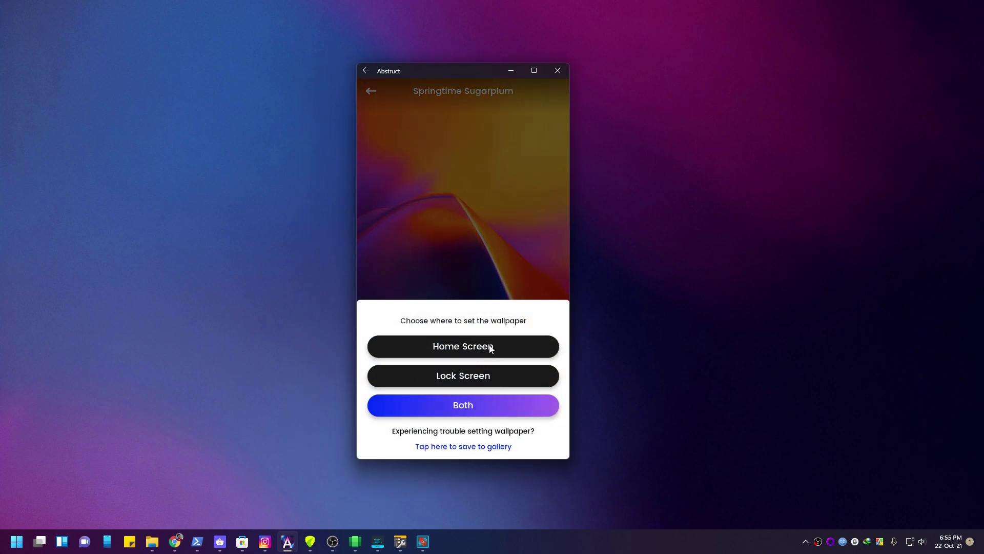
pyautogui.click(472, 405)
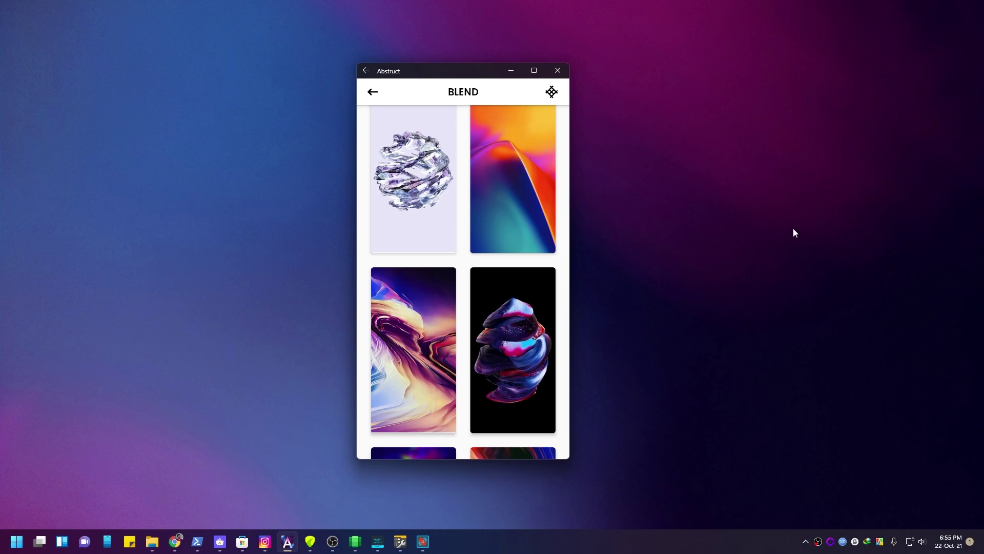
# - Launch Kensho and move the Abstruct window out from behind it so both stand side by side
pyautogui.click(16, 541)
pyautogui.scroll(-1, 266, 263)
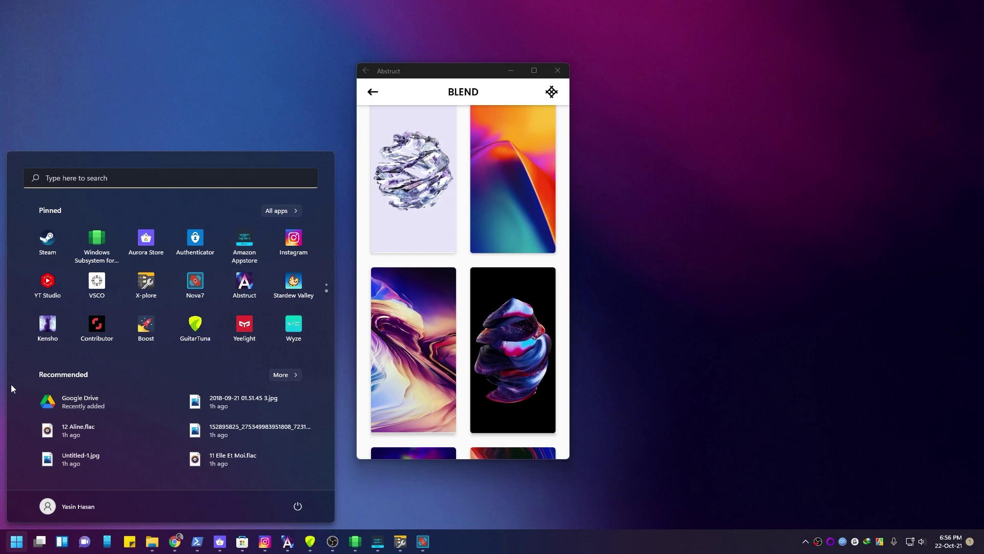
pyautogui.click(39, 334)
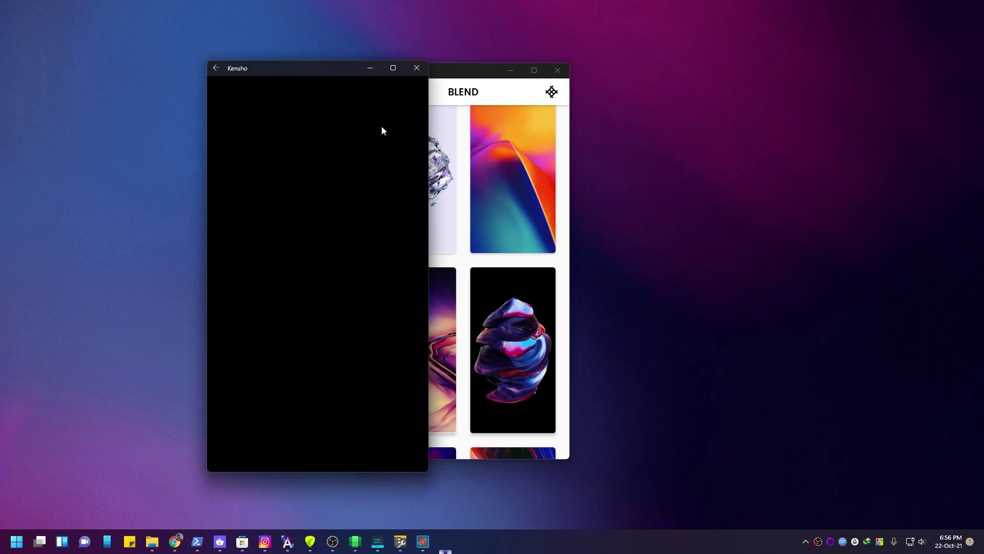
pyautogui.click(472, 77)
pyautogui.moveTo(472, 76); pyautogui.dragTo(572, 76)
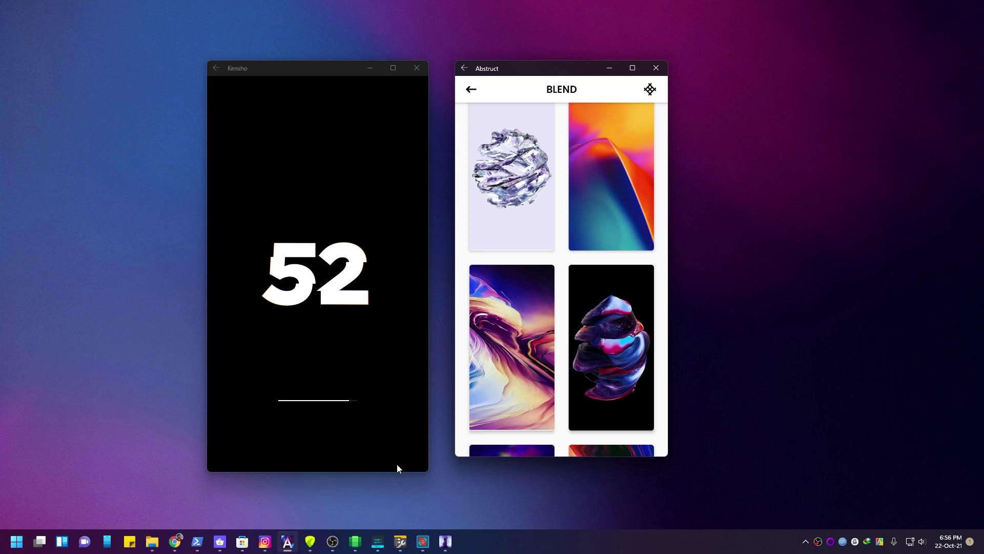
# - Test resizing the Abstruct window by its edges and corner, ending with its height about matching the Kensho window
pyautogui.moveTo(665, 457); pyautogui.dragTo(942, 460)
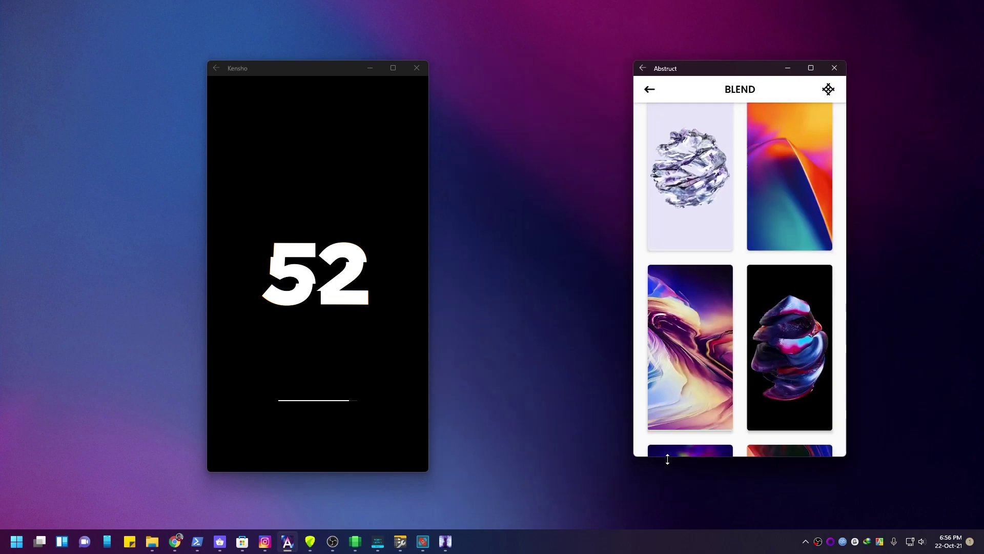
pyautogui.moveTo(639, 457); pyautogui.dragTo(336, 328)
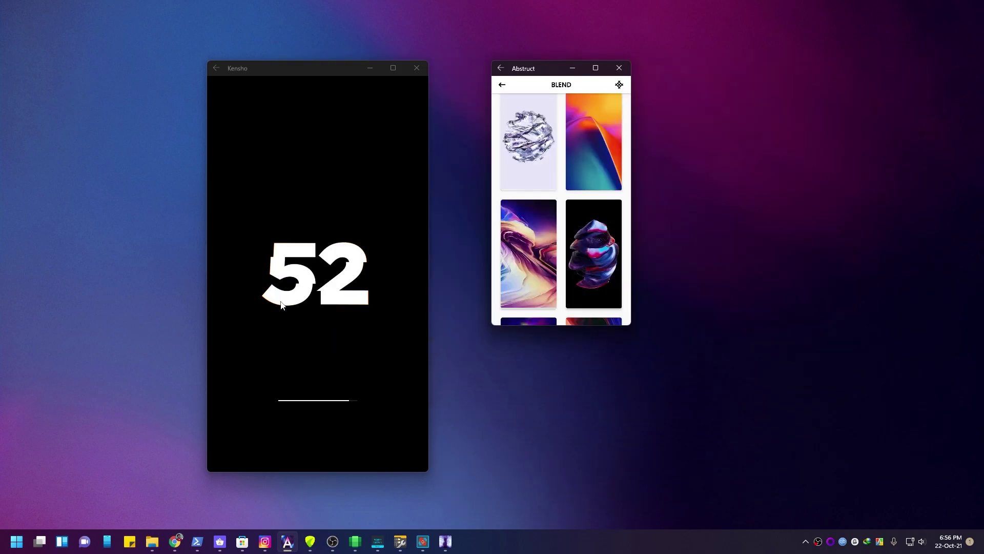
pyautogui.moveTo(630, 324); pyautogui.dragTo(709, 474)
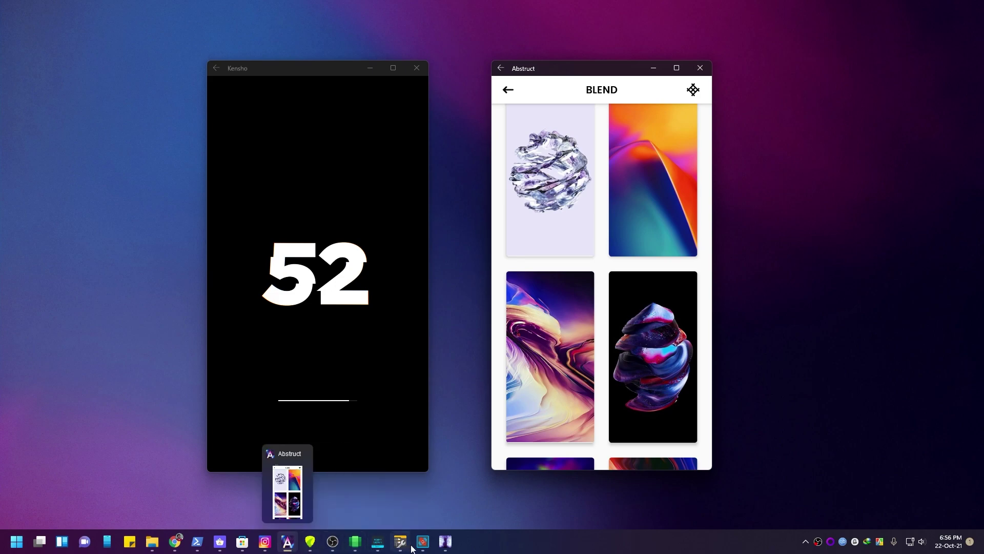
# - Launch Yeelight and arrange its window in a row with the Abstruct and Kensho windows
pyautogui.press('super')
pyautogui.scroll(-1, 196, 325)
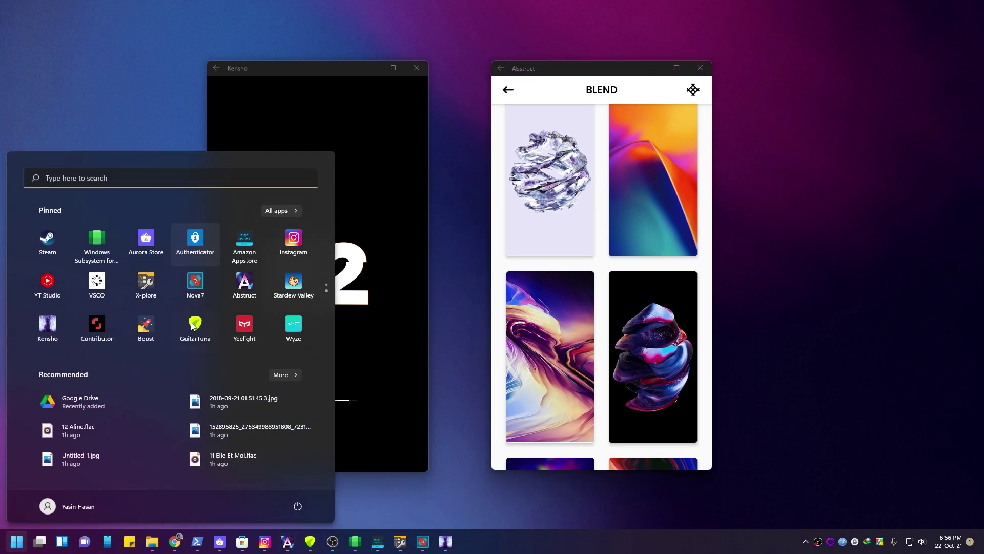
pyautogui.click(244, 326)
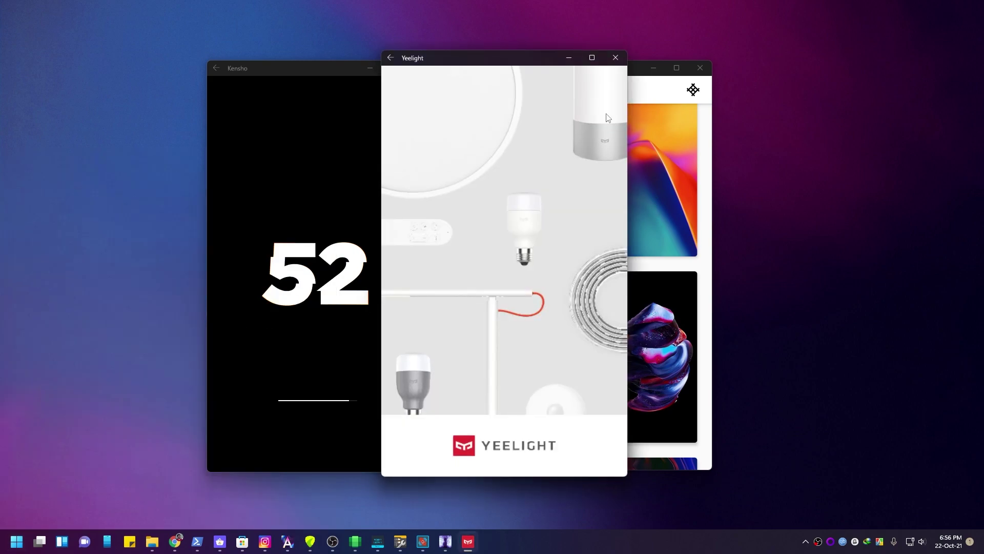
pyautogui.moveTo(478, 65); pyautogui.dragTo(810, 62)
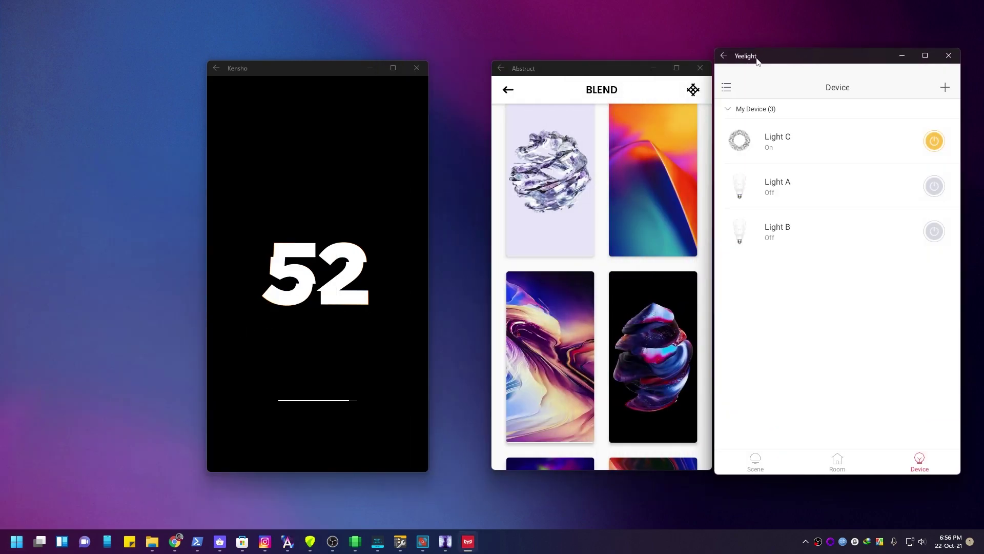
pyautogui.moveTo(613, 72); pyautogui.dragTo(580, 70)
pyautogui.moveTo(738, 55)
pyautogui.mouseDown()
pyautogui.moveTo(738, 82)
pyautogui.moveTo(739, 64)
pyautogui.mouseUp()
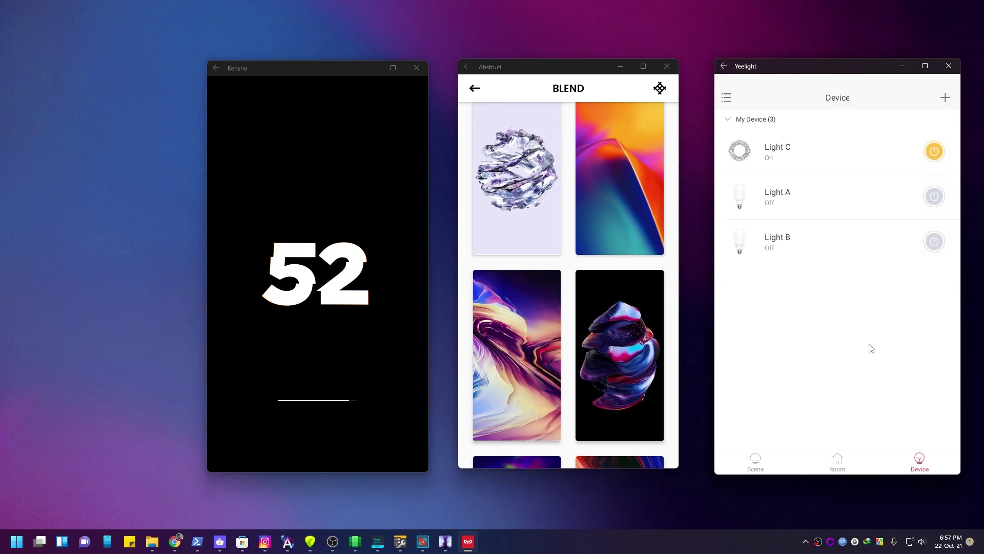
# - Try resizing and repositioning the Yeelight window beside Abstruct, ending by closing Yeelight
pyautogui.moveTo(707, 386); pyautogui.dragTo(84, 235)
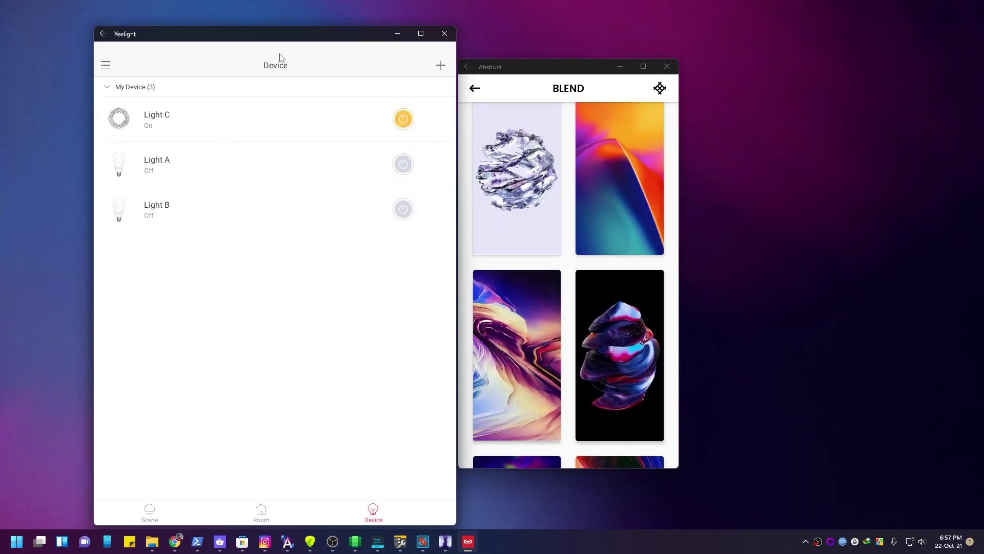
pyautogui.moveTo(259, 40); pyautogui.dragTo(290, 30)
pyautogui.moveTo(125, 19); pyautogui.dragTo(775, 69)
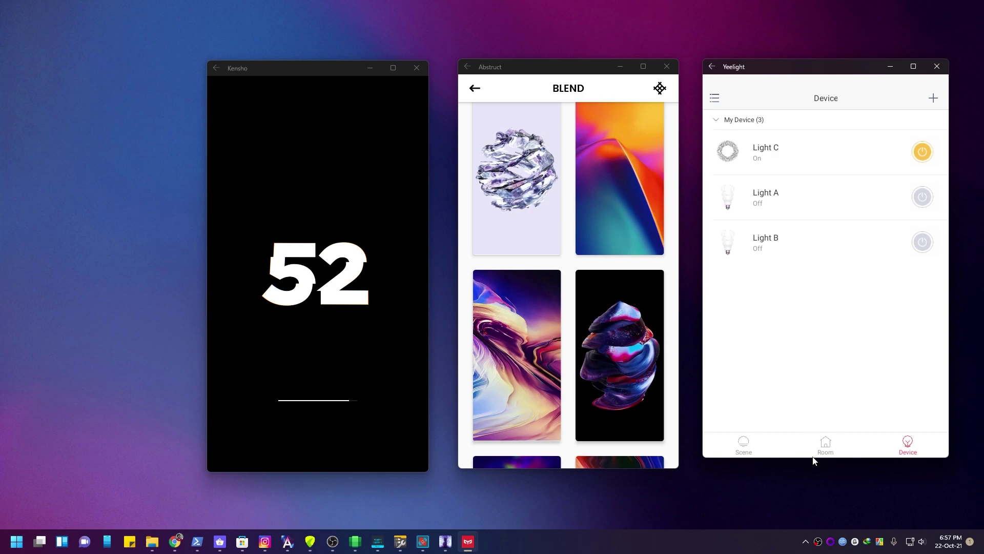
pyautogui.moveTo(813, 458)
pyautogui.mouseDown()
pyautogui.moveTo(811, 476)
pyautogui.moveTo(811, 468)
pyautogui.mouseUp()
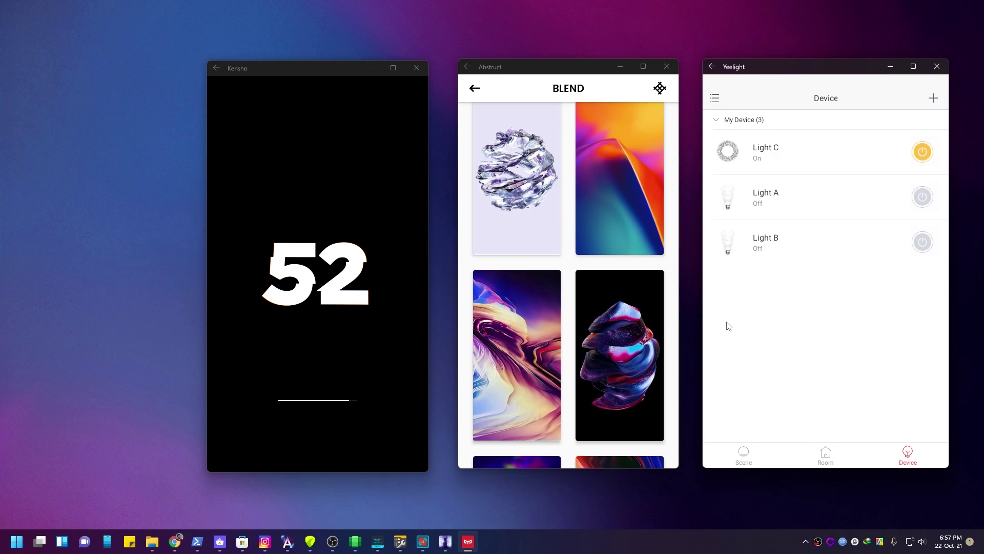
pyautogui.click(937, 65)
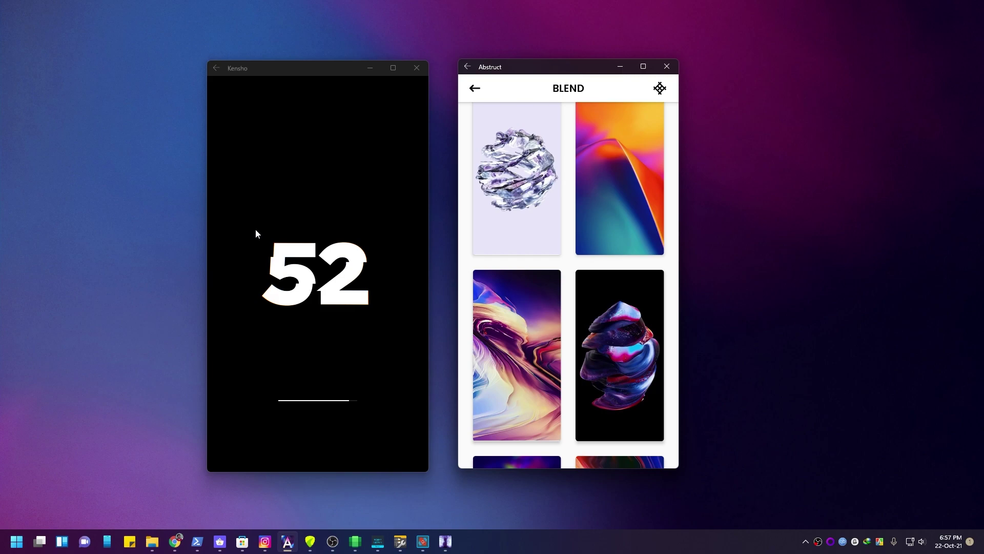
# - Launch Stardew Valley and minimize the Abstruct and Kensho windows behind it
pyautogui.press('super')
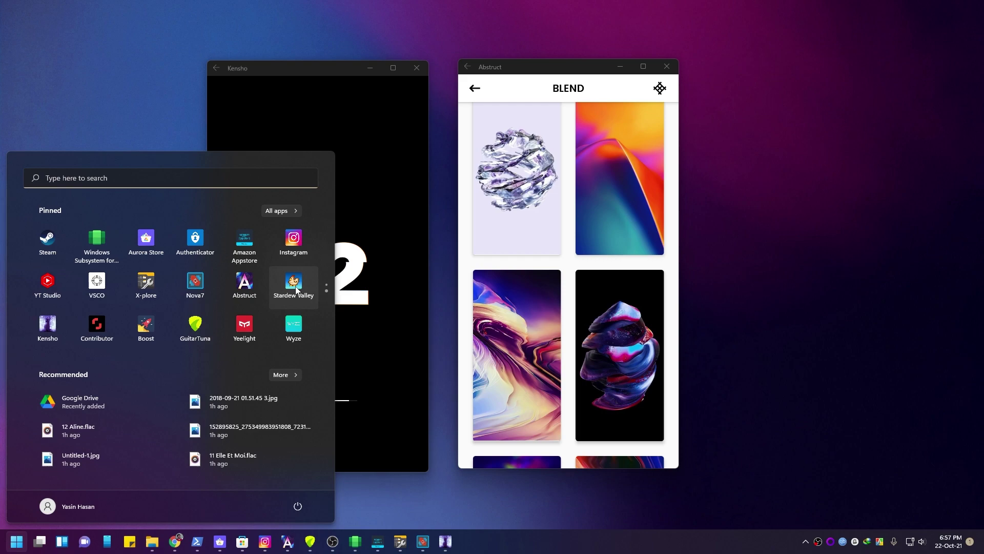
pyautogui.click(294, 287)
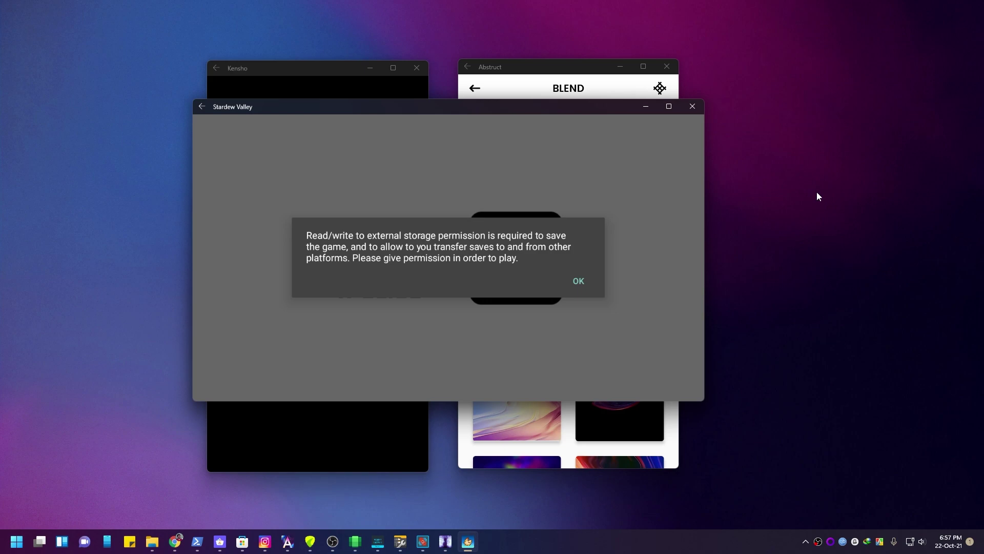
pyautogui.click(626, 66)
pyautogui.click(367, 76)
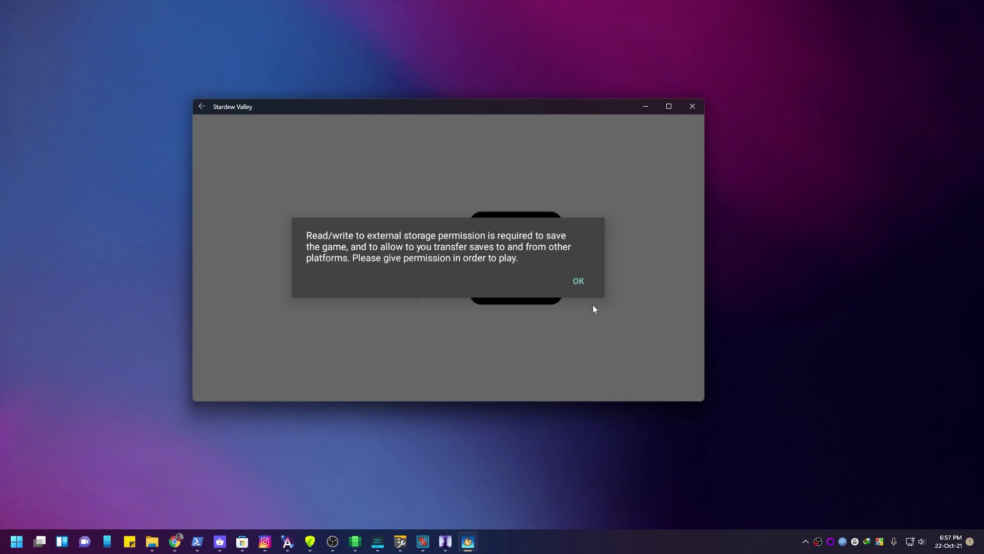
# - Acknowledge Stardew Valley's storage prompts, check its Files and media permission in the Android app info, and close that window
pyautogui.click(579, 281)
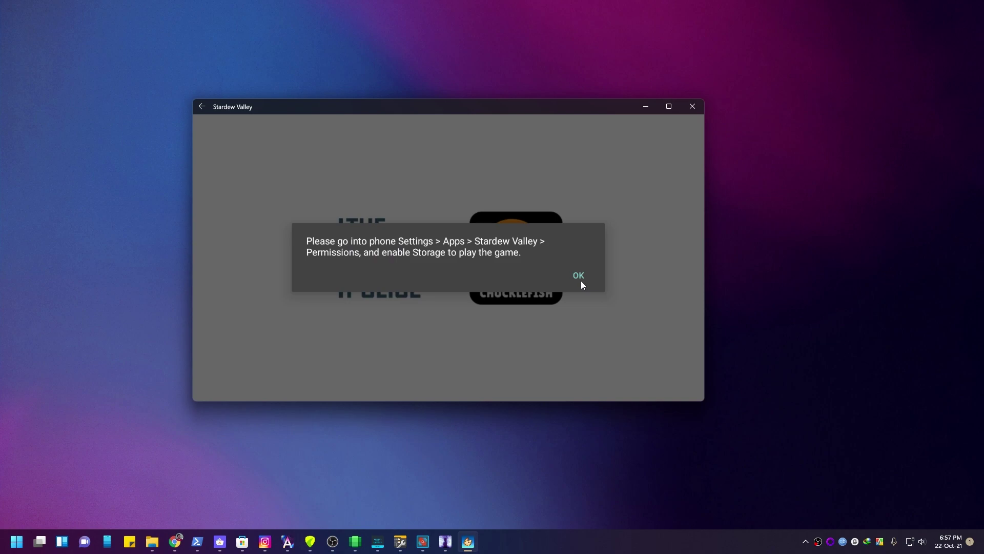
pyautogui.click(579, 277)
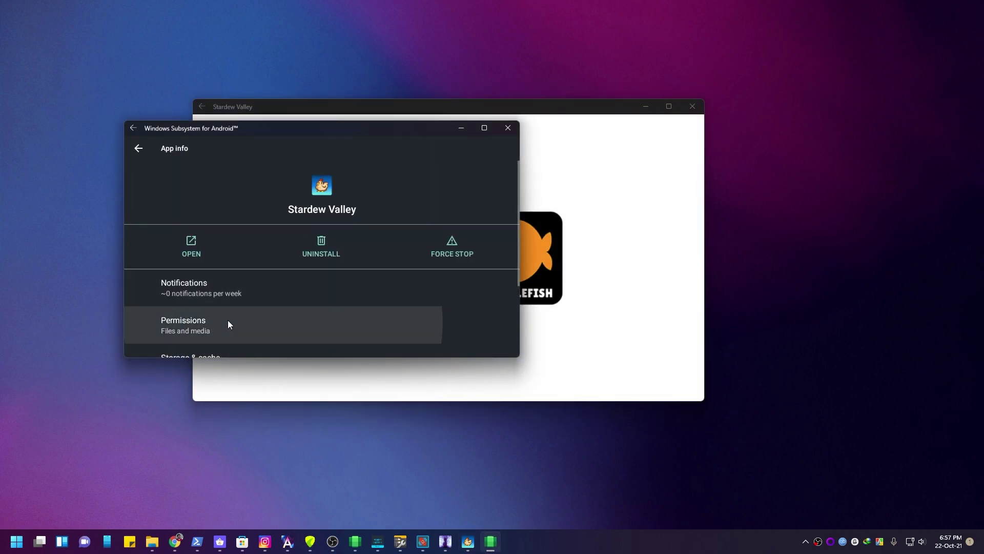
pyautogui.click(228, 324)
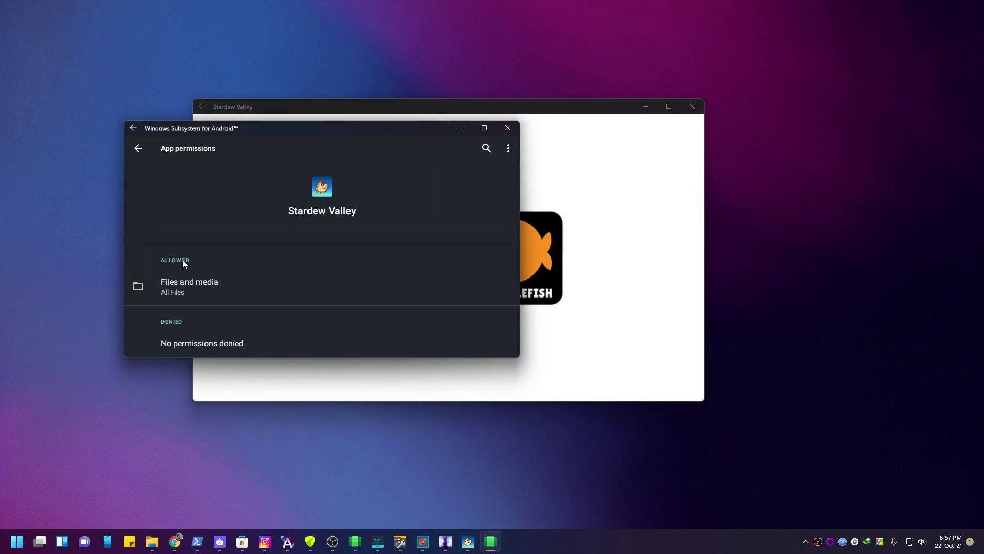
pyautogui.click(169, 288)
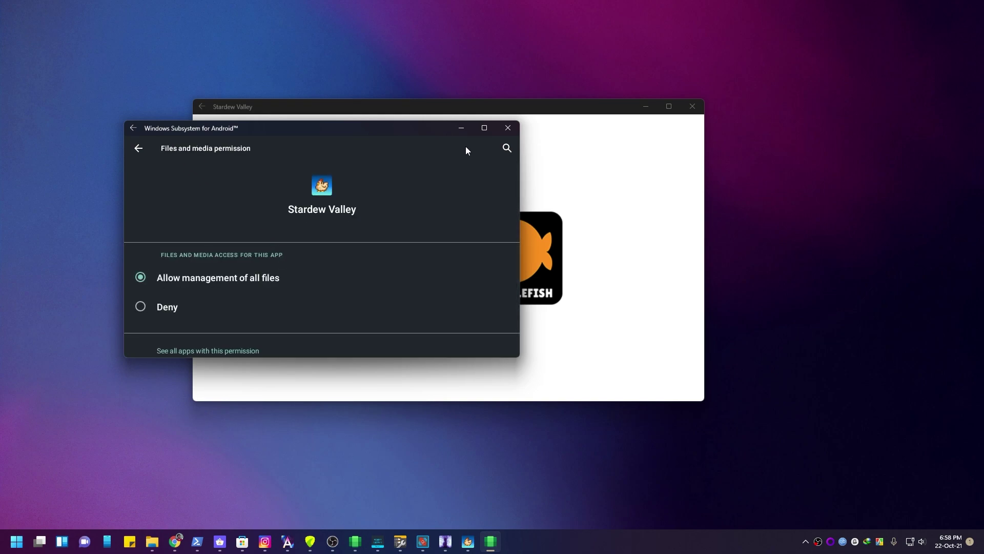
pyautogui.click(510, 128)
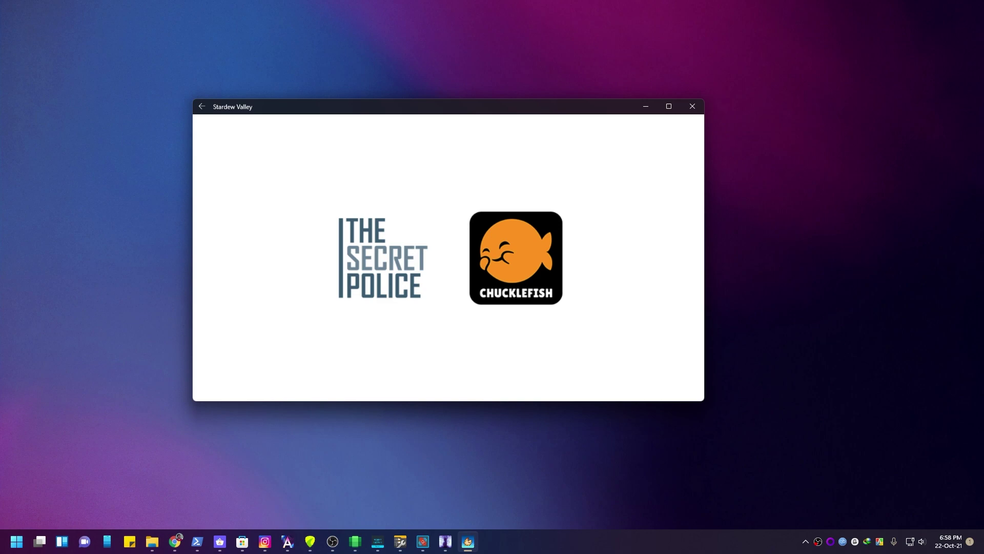
# - Minimize the Stardew Valley window and switch to Instagram
pyautogui.moveTo(499, 112); pyautogui.dragTo(526, 117)
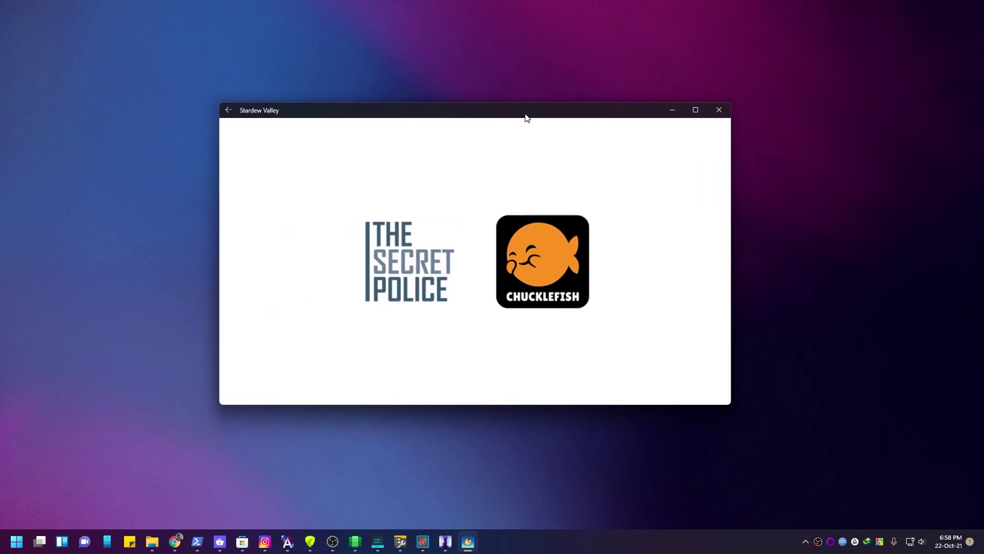
pyautogui.click(673, 111)
pyautogui.click(265, 541)
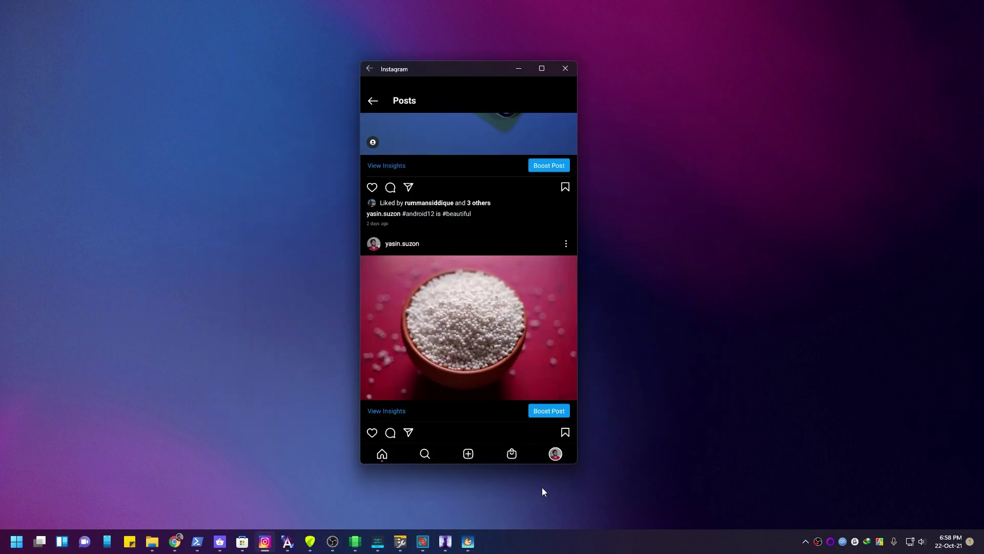
# - Try to like the darazbangladesh 11.11 post in the Instagram home feed and browse through the posts below it
pyautogui.click(379, 456)
pyautogui.doubleClick(461, 322)
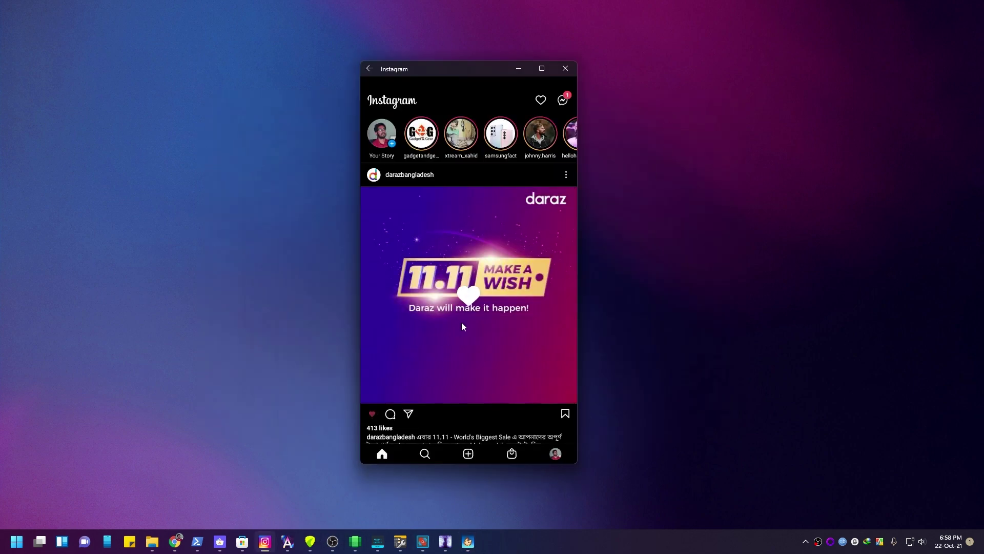
pyautogui.scroll(-5, 465, 310)
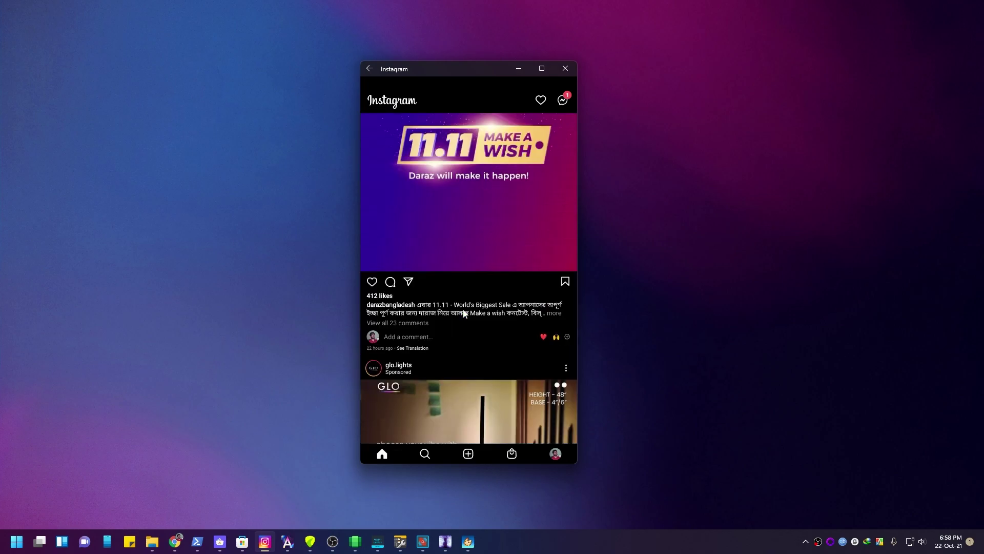
pyautogui.scroll(-10, 463, 308)
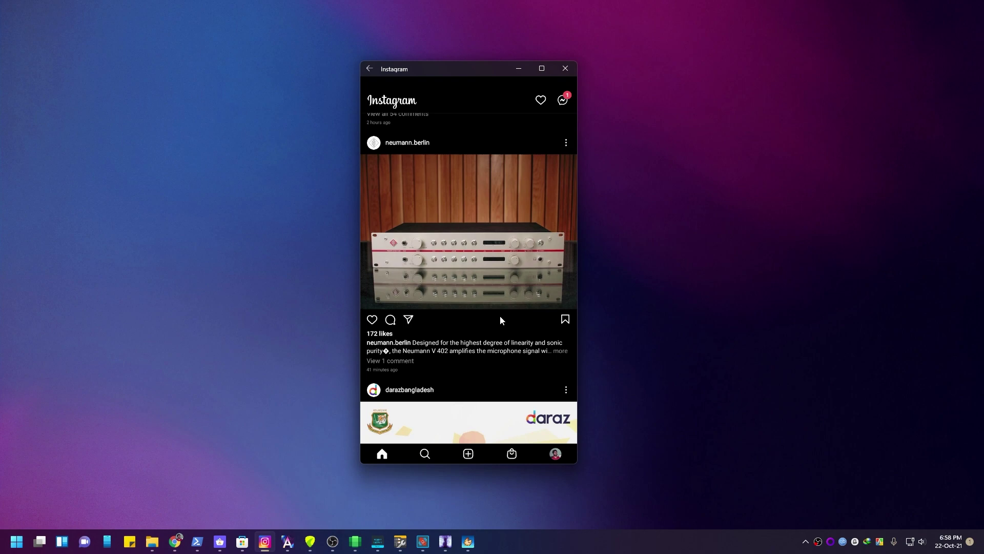
pyautogui.scroll(-5, 500, 320)
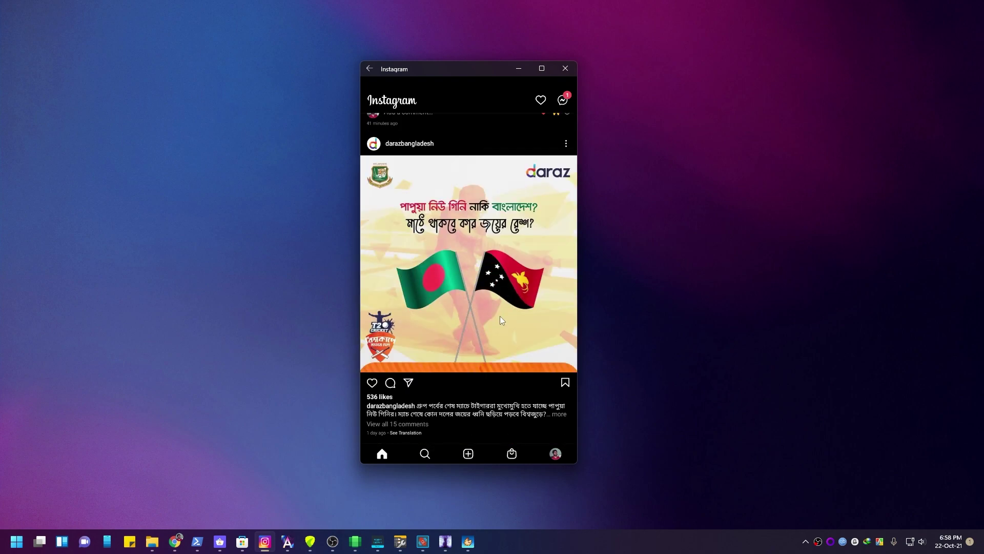
pyautogui.scroll(-5, 500, 315)
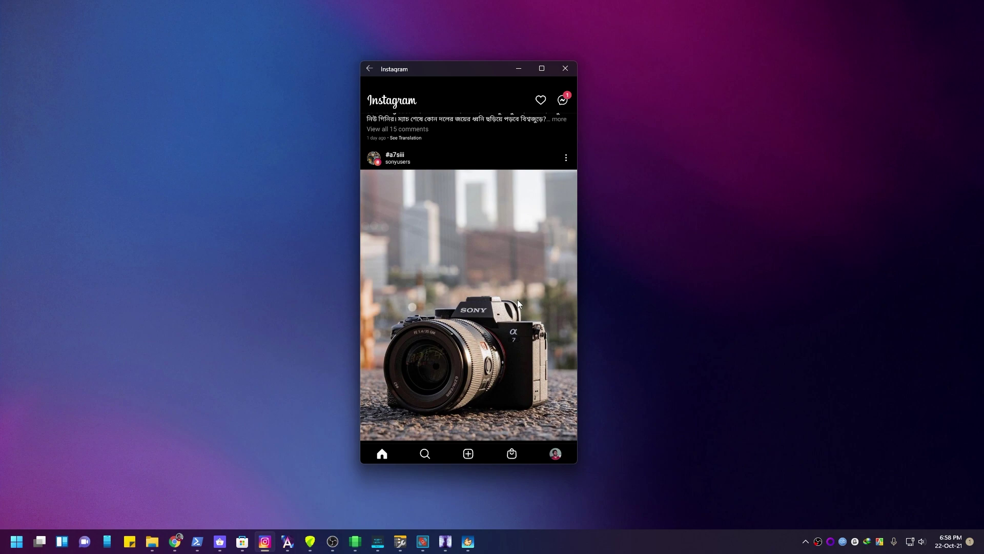
pyautogui.scroll(-1, 518, 303)
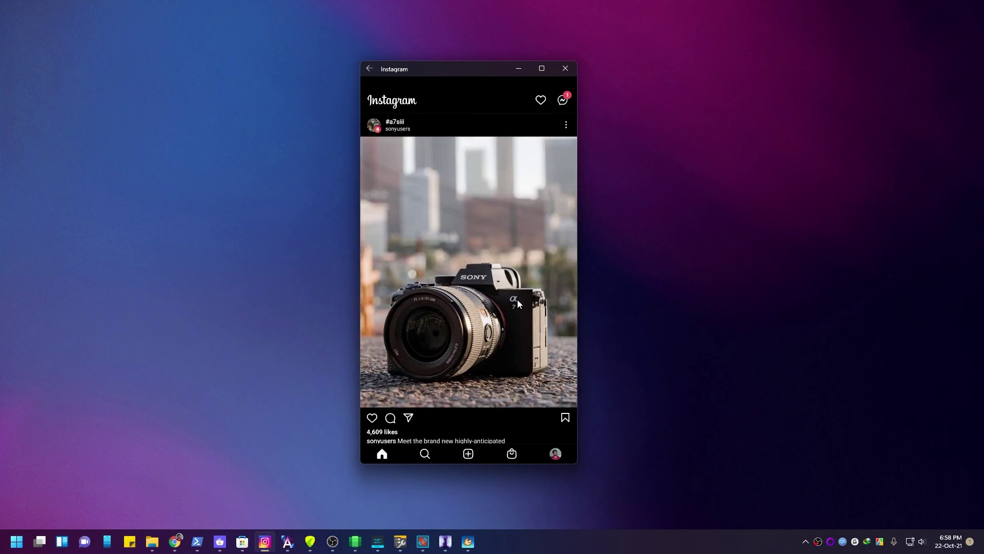